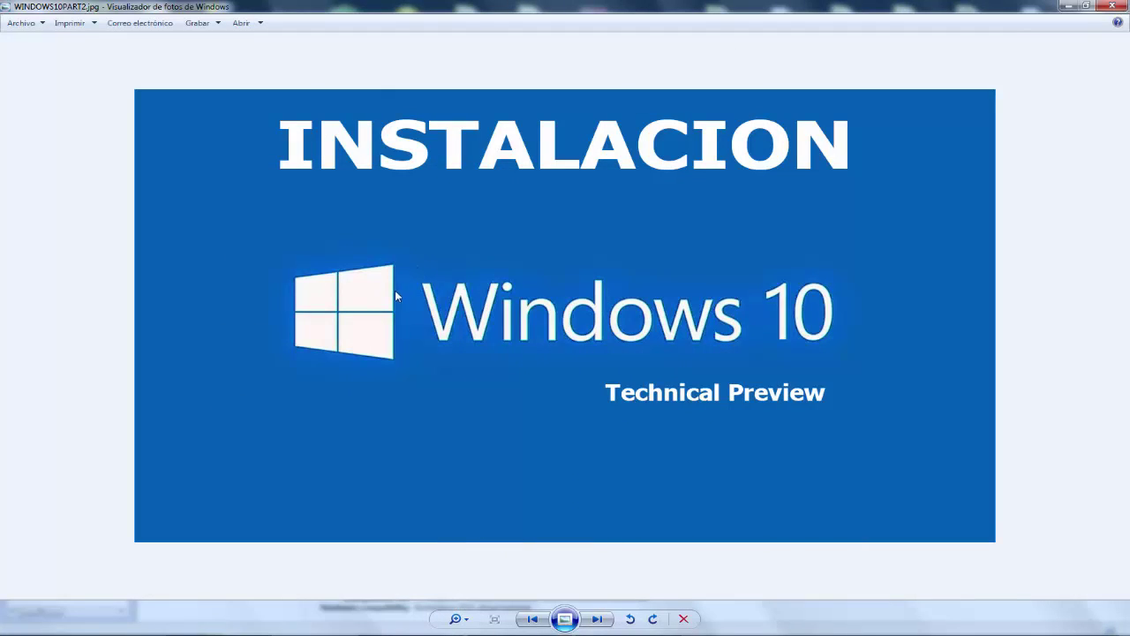
Close the picture to return to VMware Workstation and open the CD/DVD (SATA) settings of the Windows 10 32bits virtual machine.
key(alt+F4)
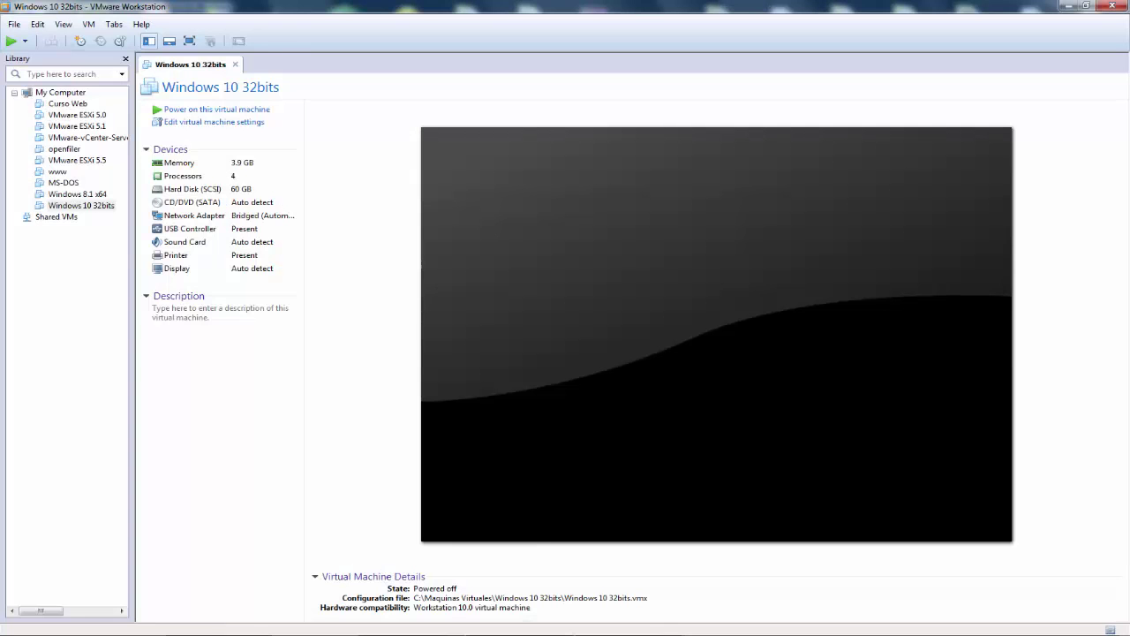
click(54, 209)
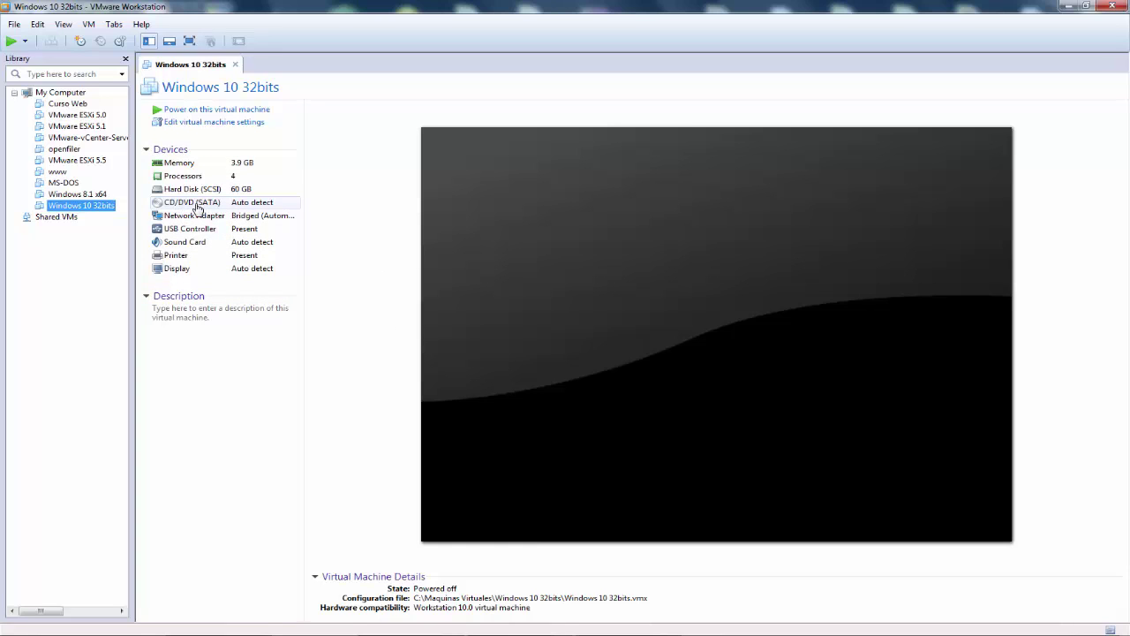
click(202, 207)
double_click(202, 207)
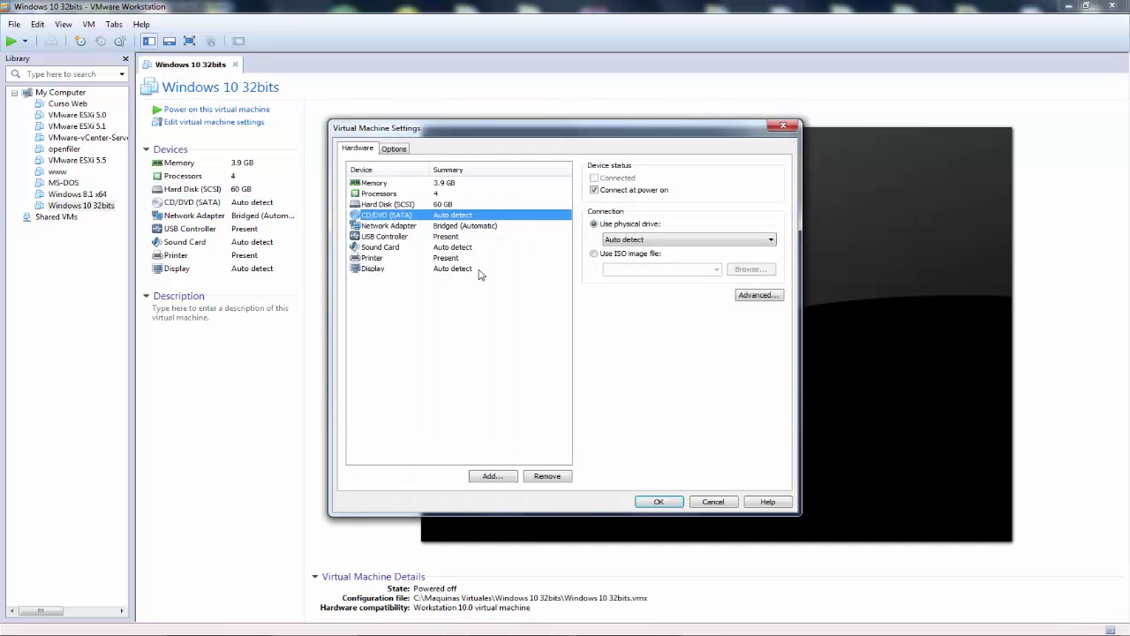
Try connecting the virtual machine's CD/DVD device to the physical drive G:.
click(616, 255)
click(616, 255)
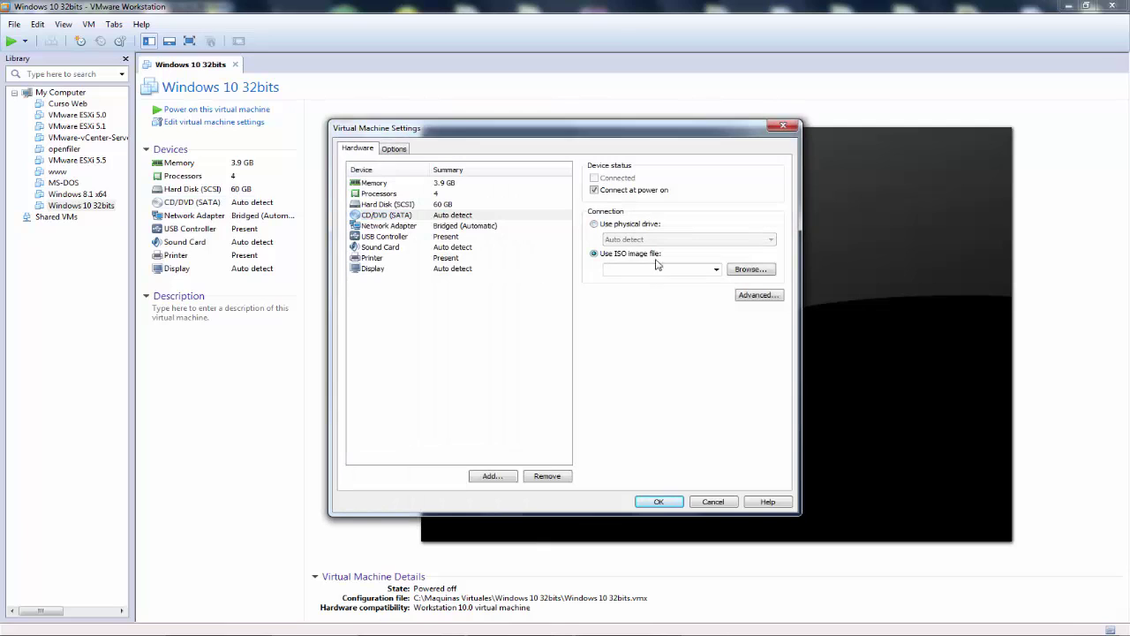
click(620, 226)
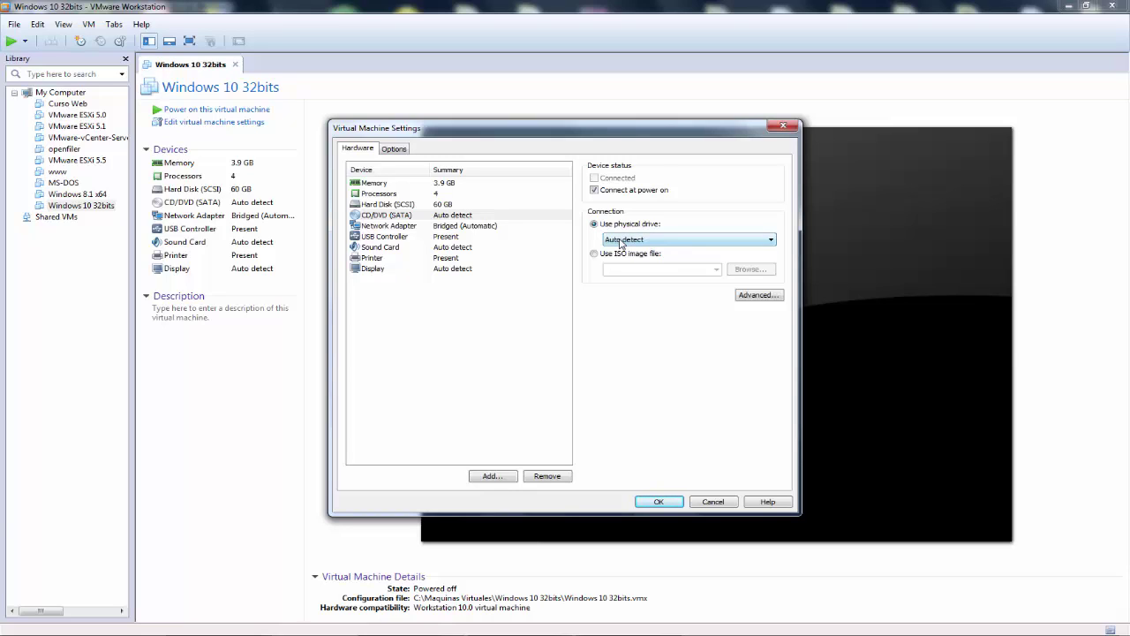
click(632, 244)
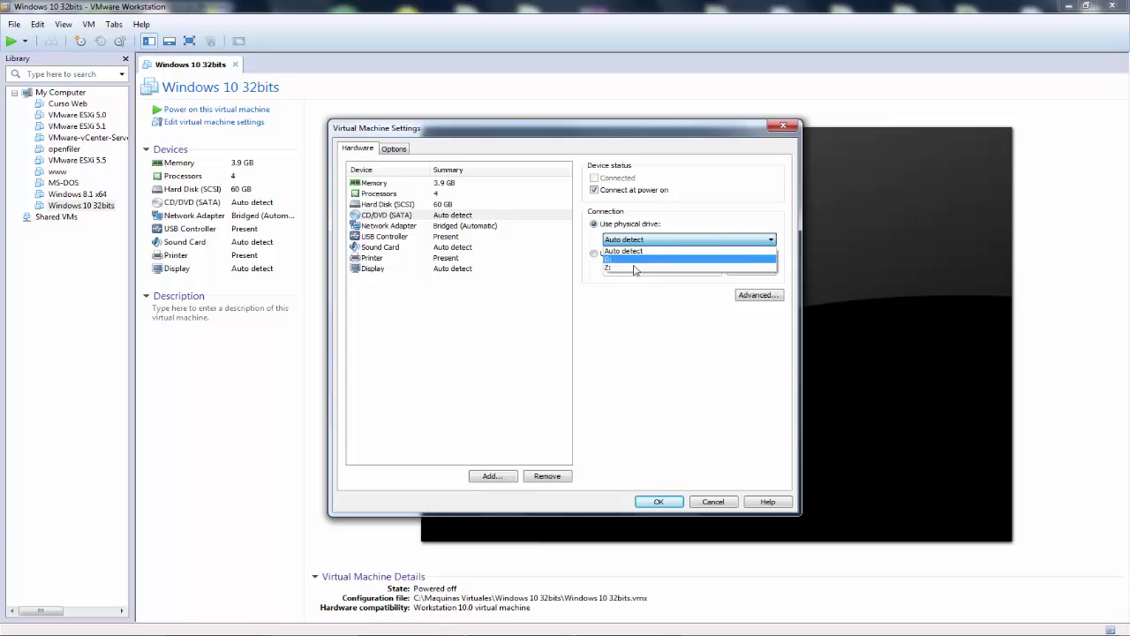
click(635, 260)
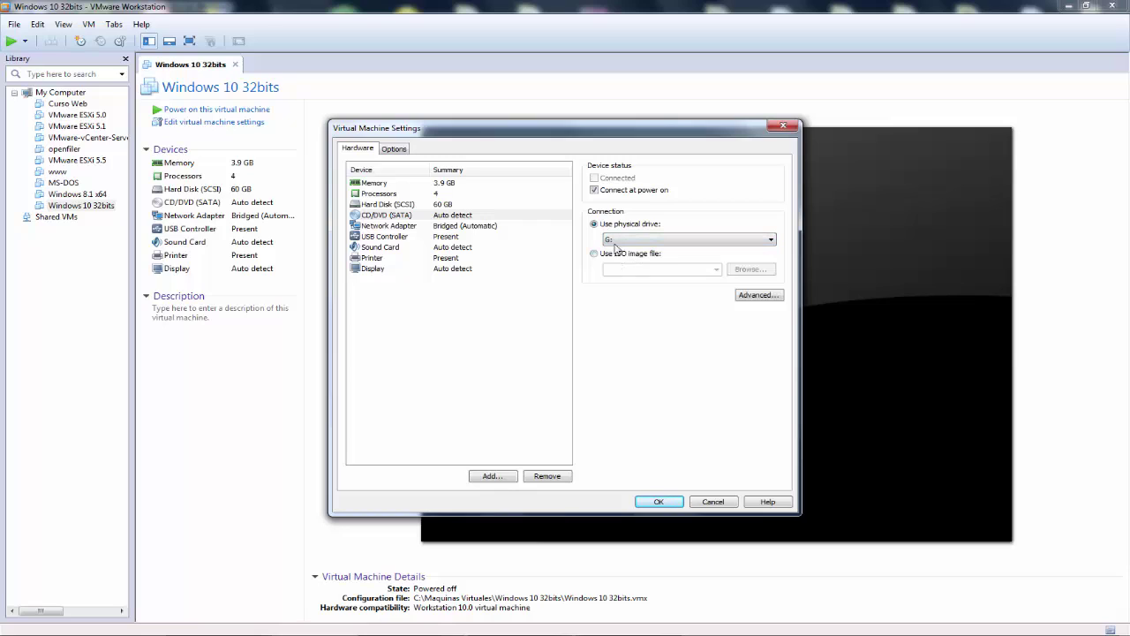
click(620, 241)
click(621, 261)
Connect the CD/DVD device to the ISO image WindowsTechnicalPreview-x86-EN-US.iso from the desktop folder Windows 10 > W10 ISO.
click(594, 255)
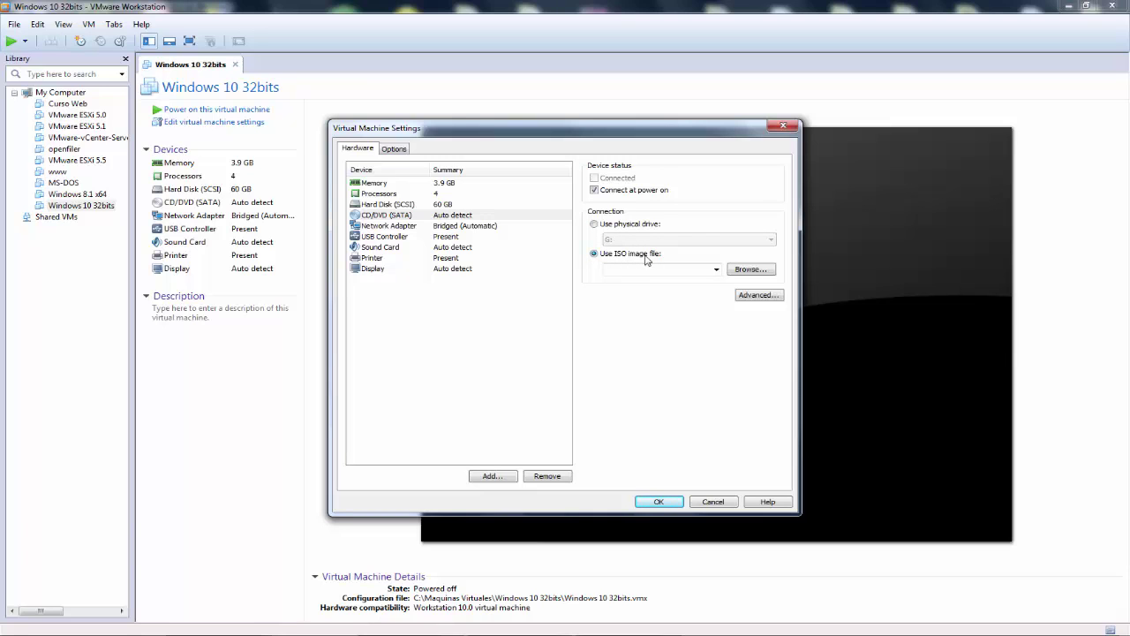
click(750, 271)
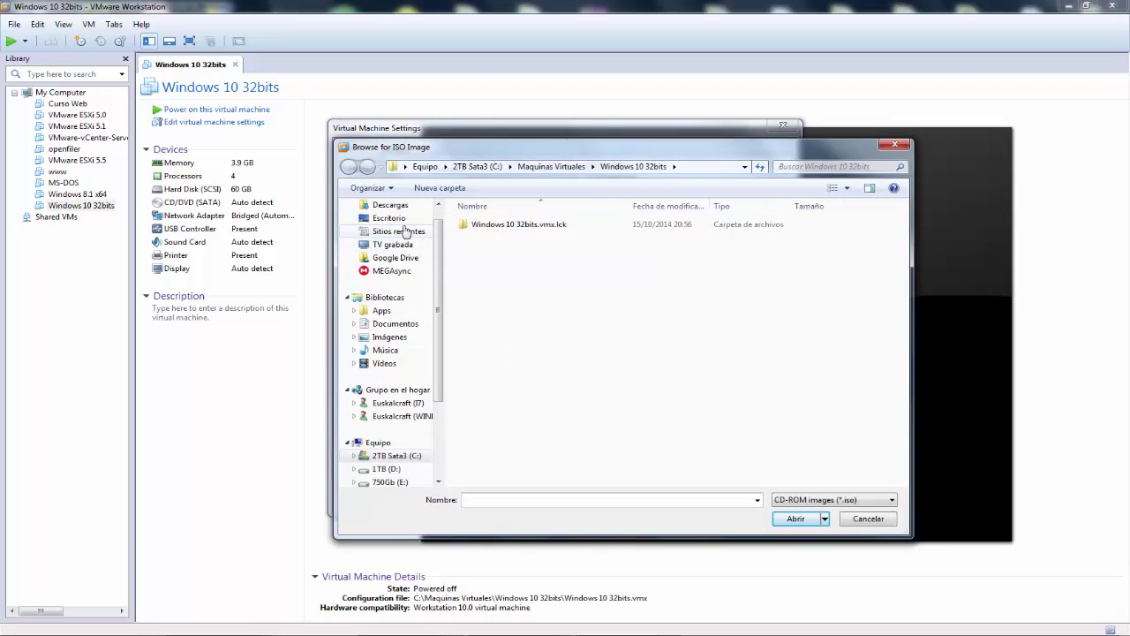
click(388, 218)
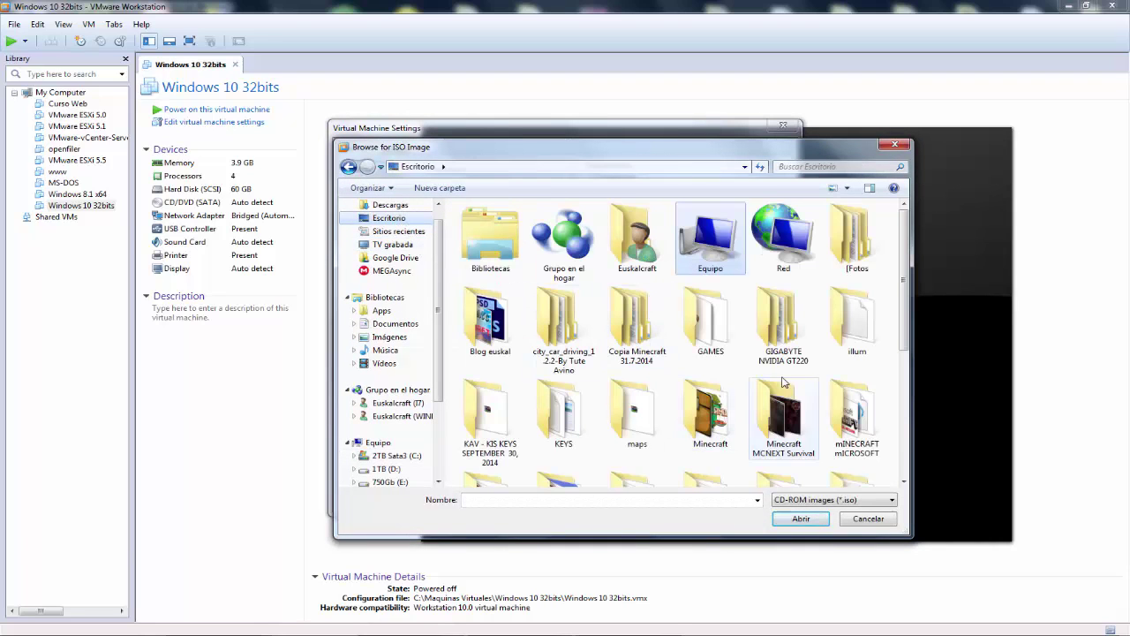
click(808, 350)
scroll(808, 350, down, 3)
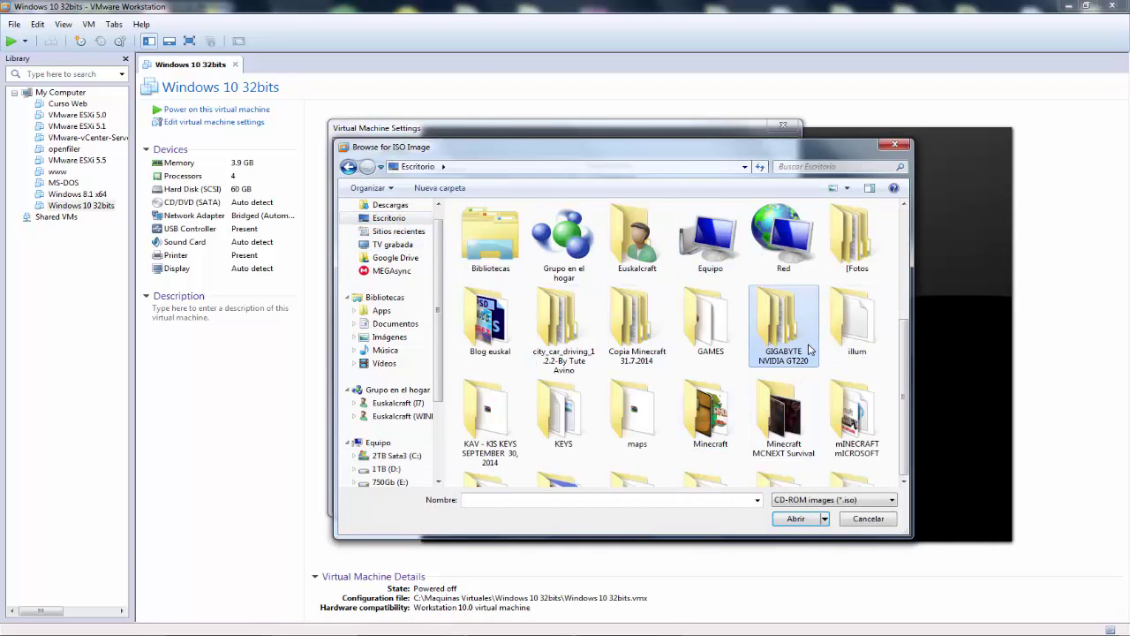
click(808, 349)
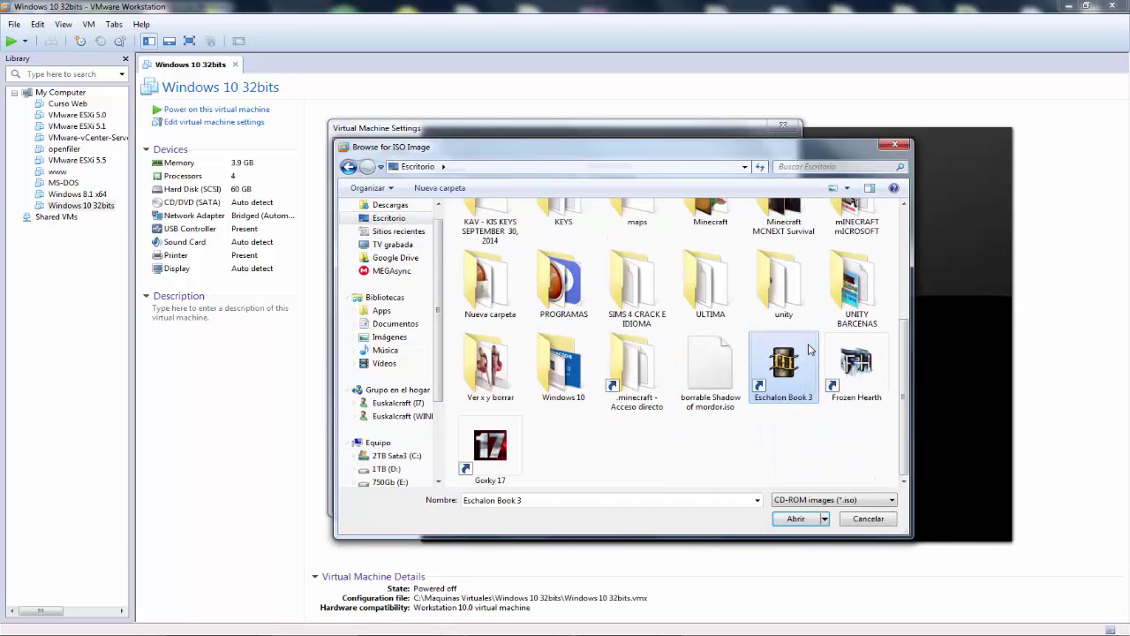
click(629, 305)
double_click(572, 353)
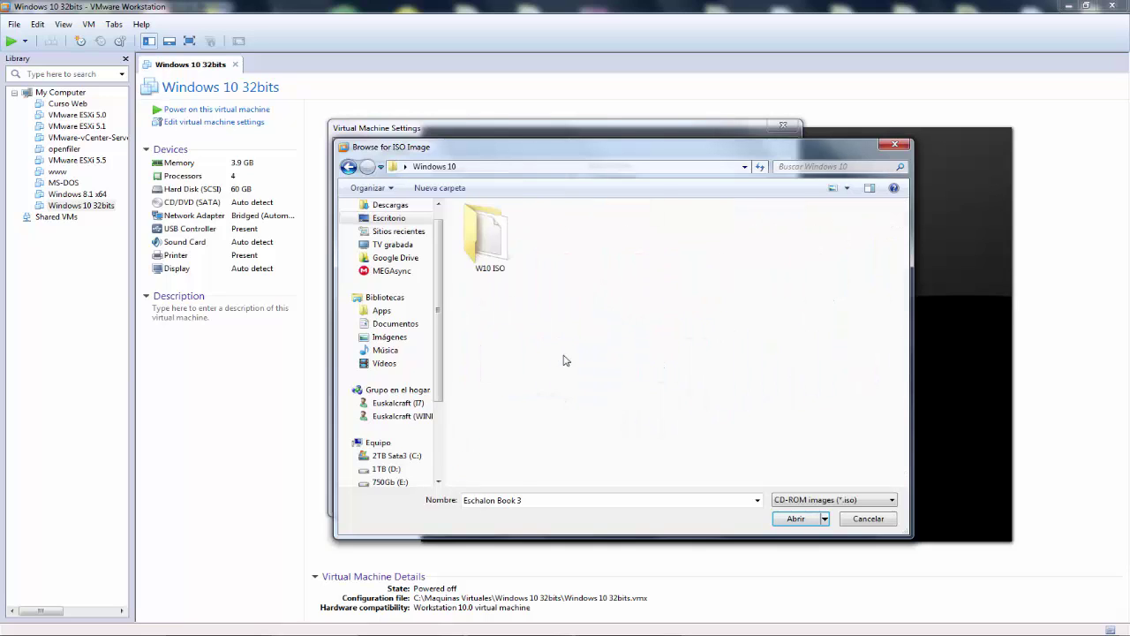
double_click(490, 249)
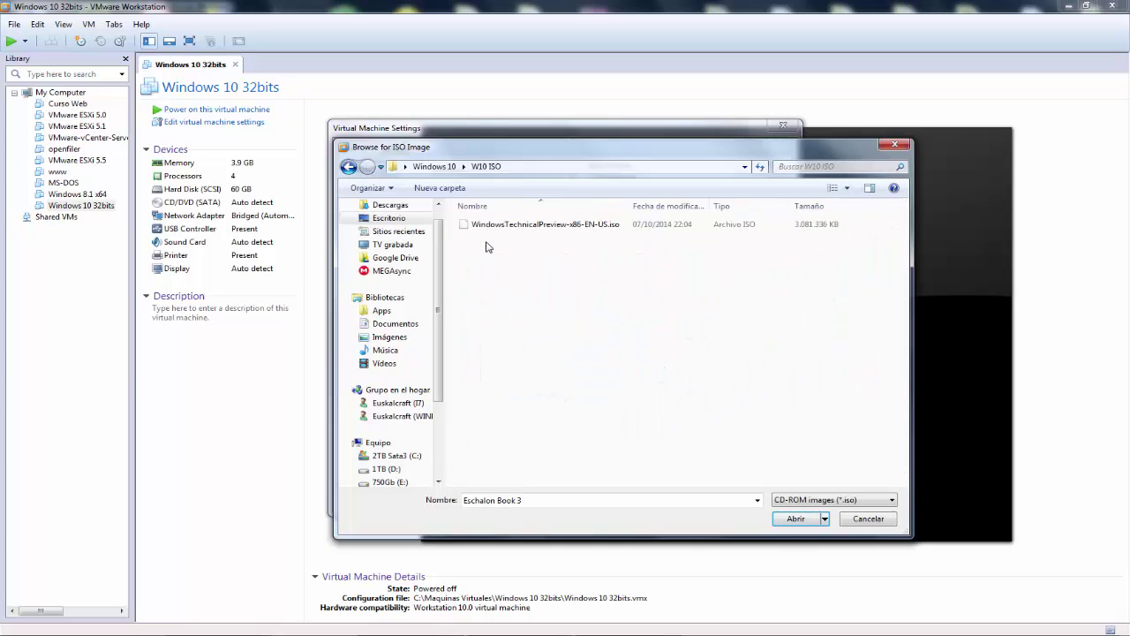
click(547, 225)
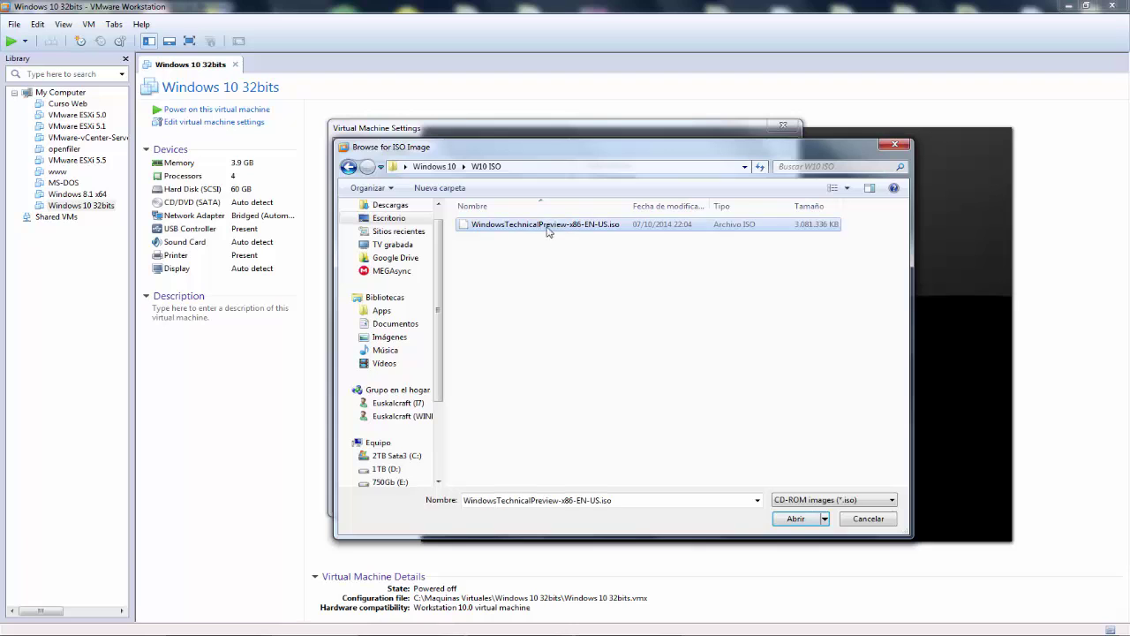
click(797, 521)
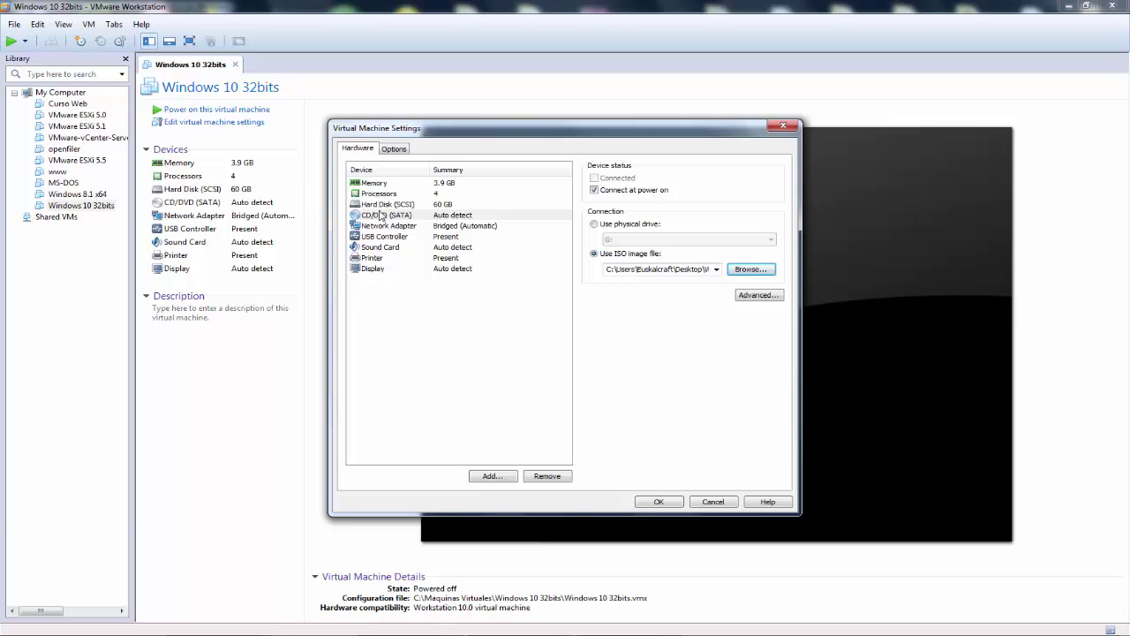
Try setting the virtual machine's number of processors to 4.
click(388, 150)
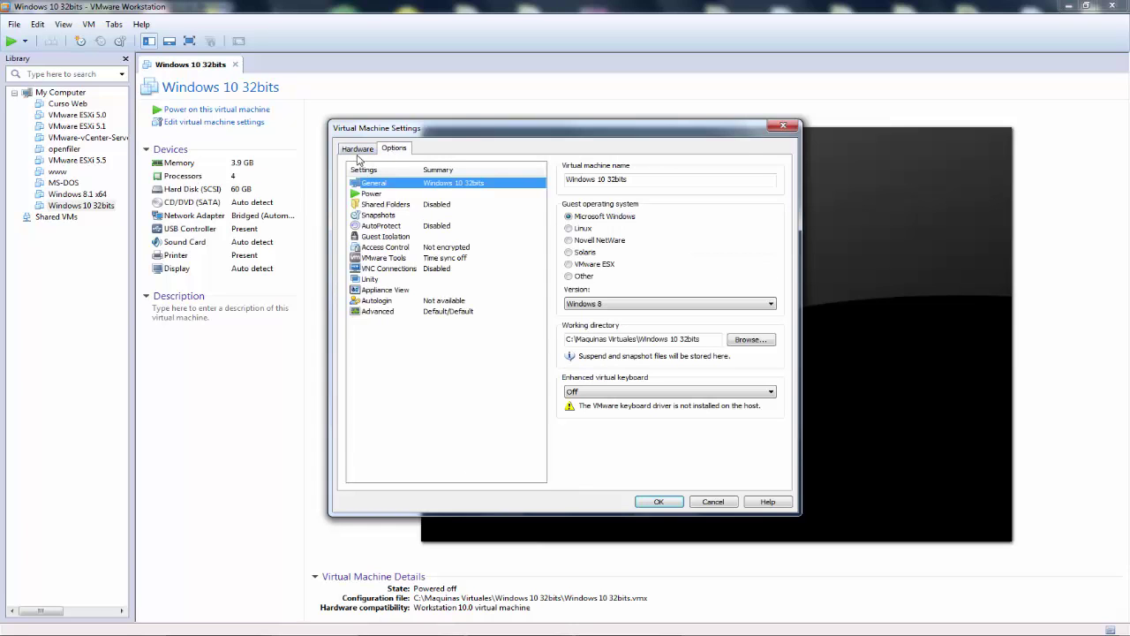
click(364, 152)
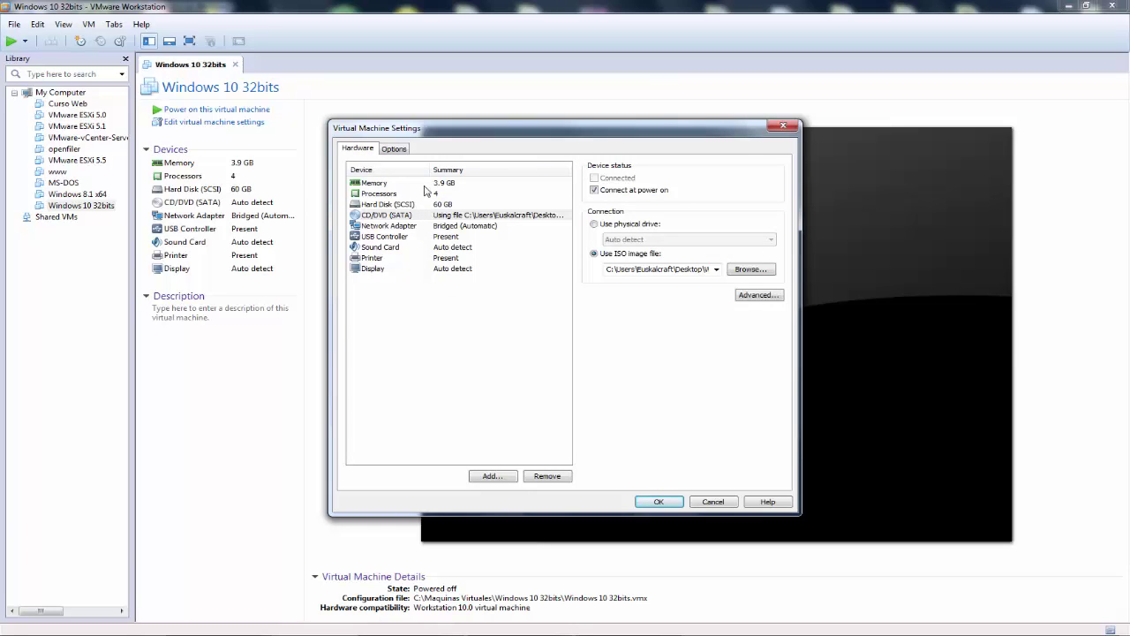
click(424, 183)
click(423, 193)
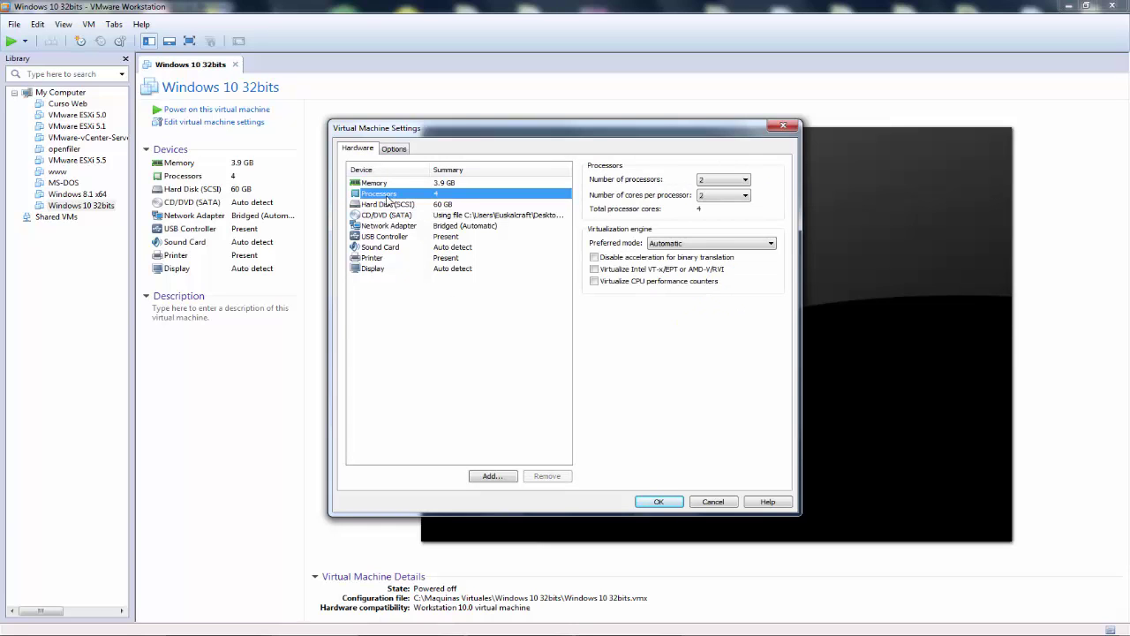
click(732, 180)
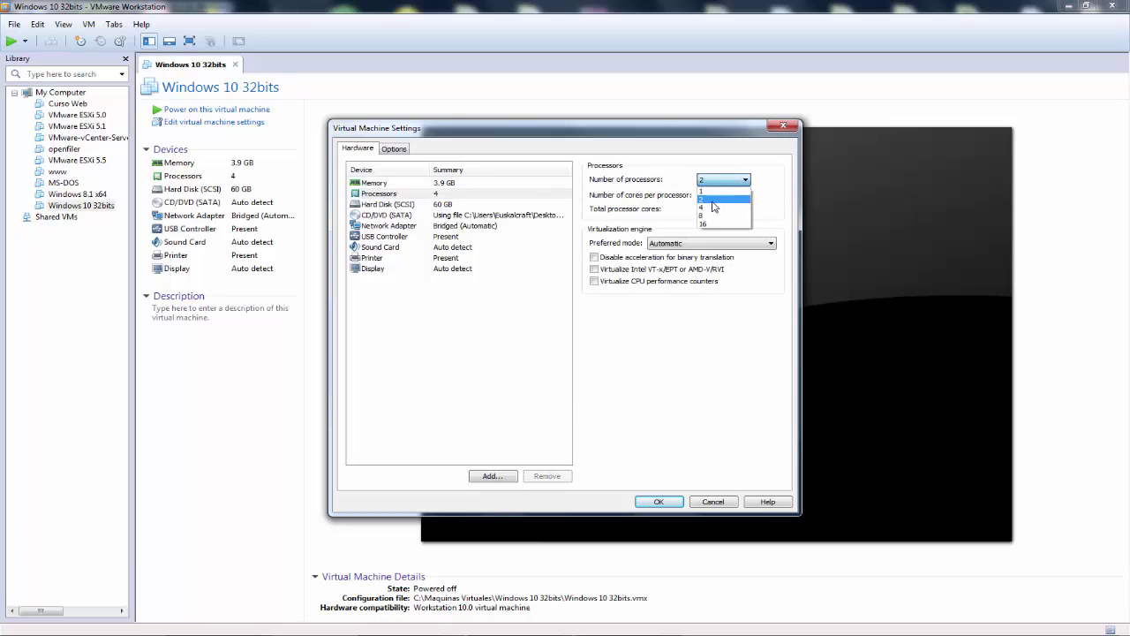
click(713, 207)
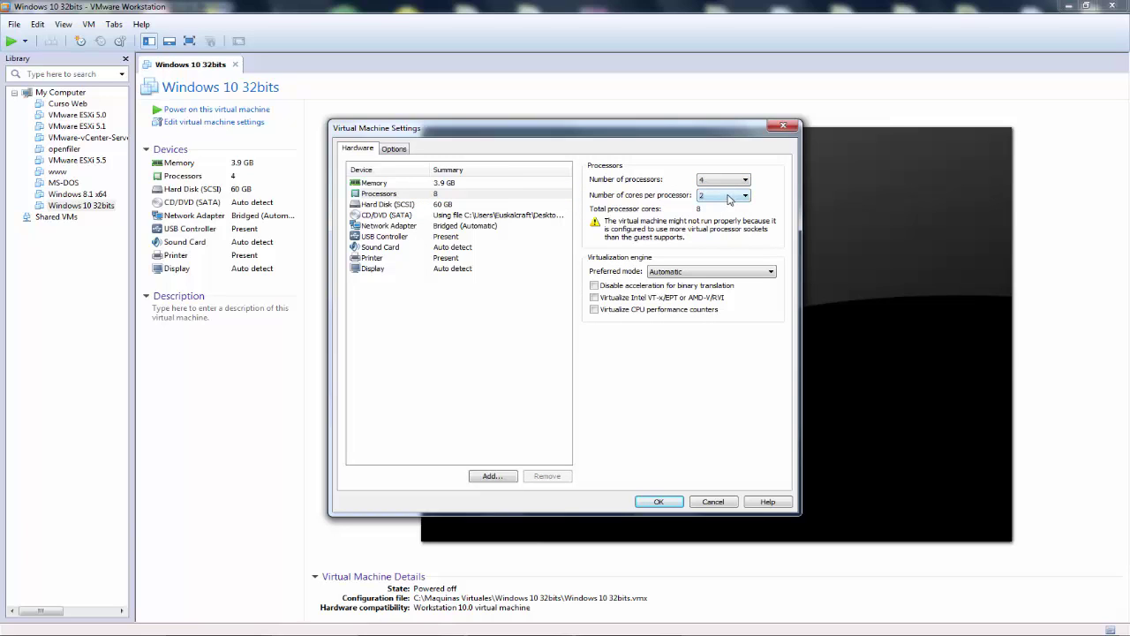
click(725, 196)
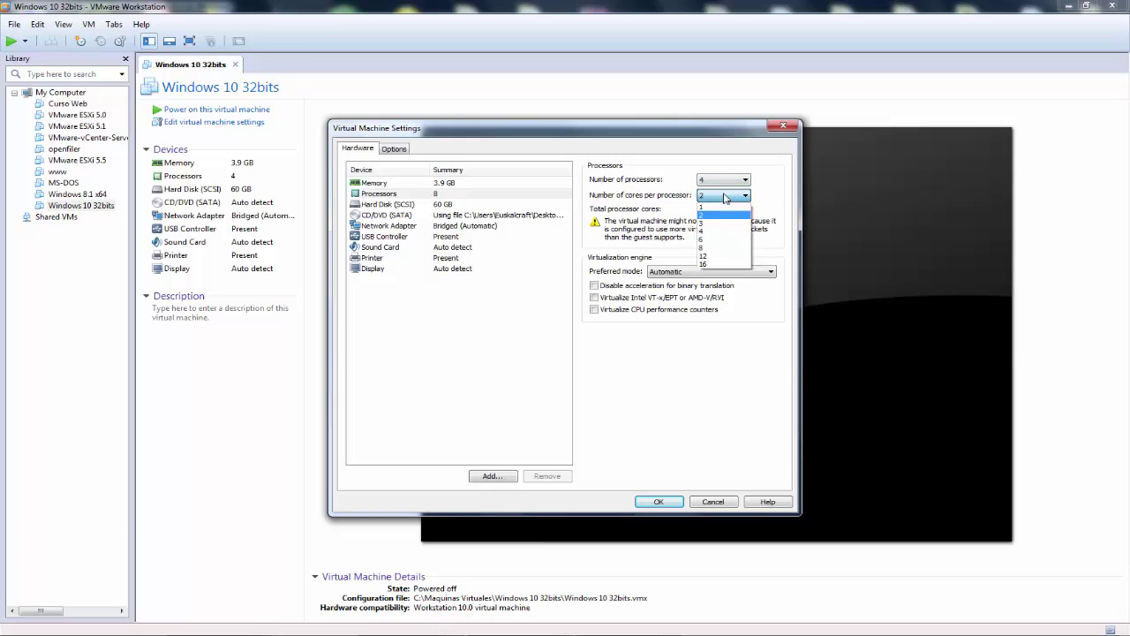
click(720, 181)
click(720, 181)
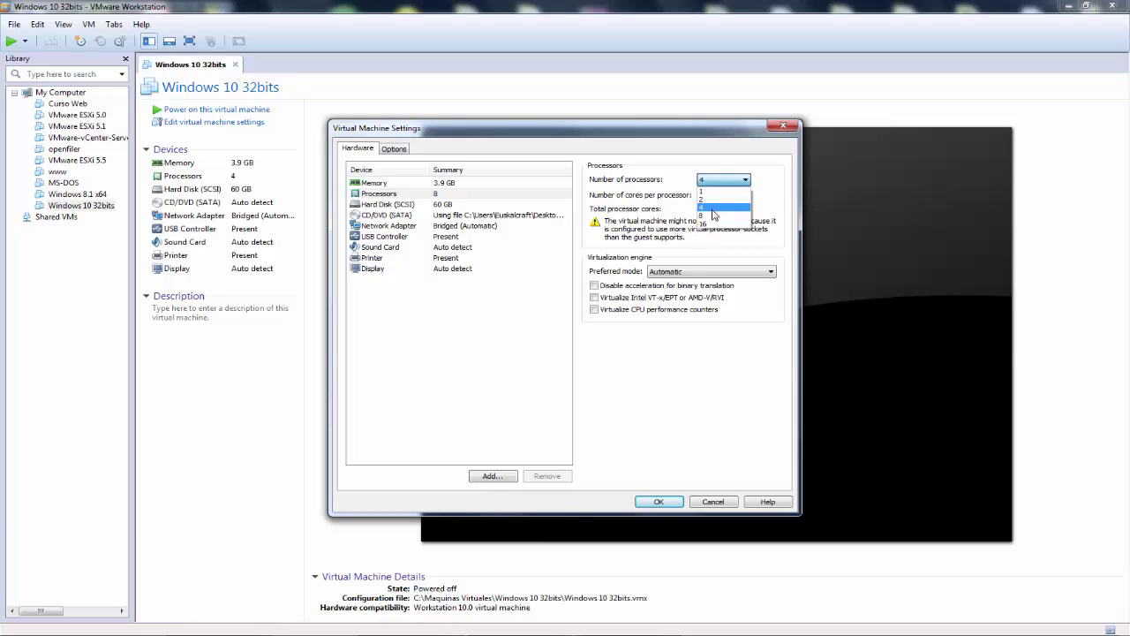
click(712, 208)
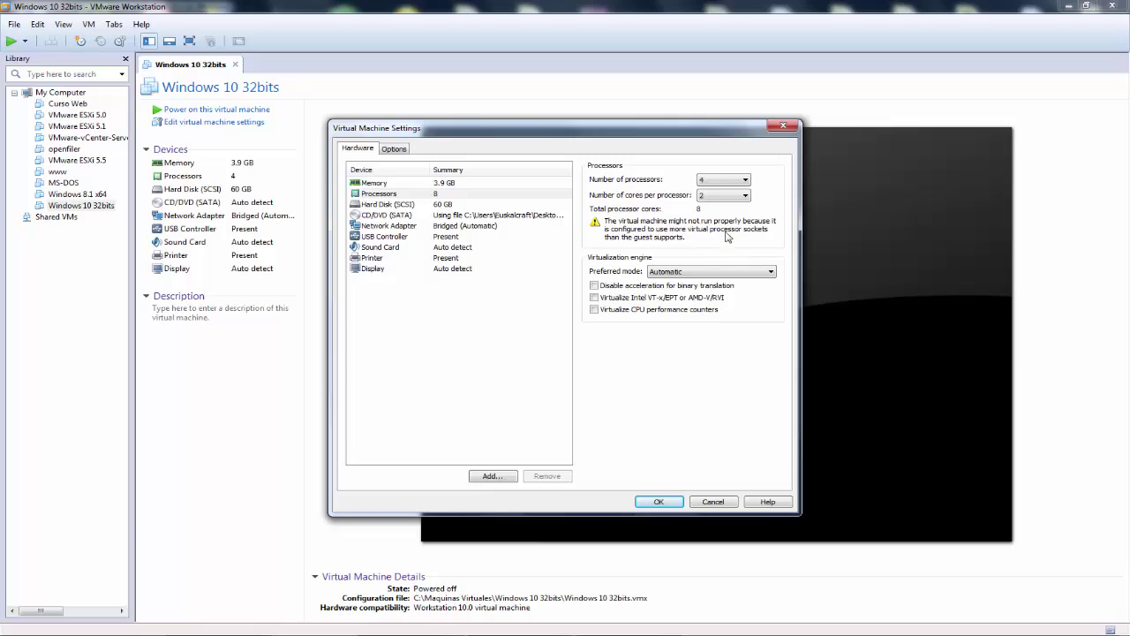
Set the number of processors back to 2 and save the virtual machine settings.
click(742, 194)
click(732, 180)
click(726, 200)
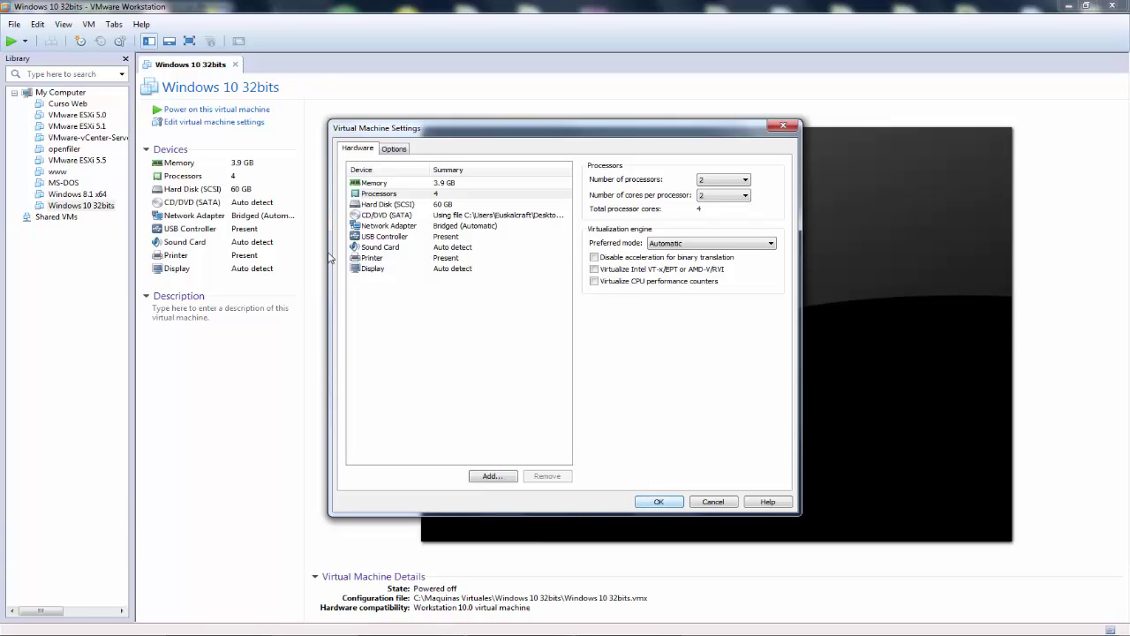
click(654, 503)
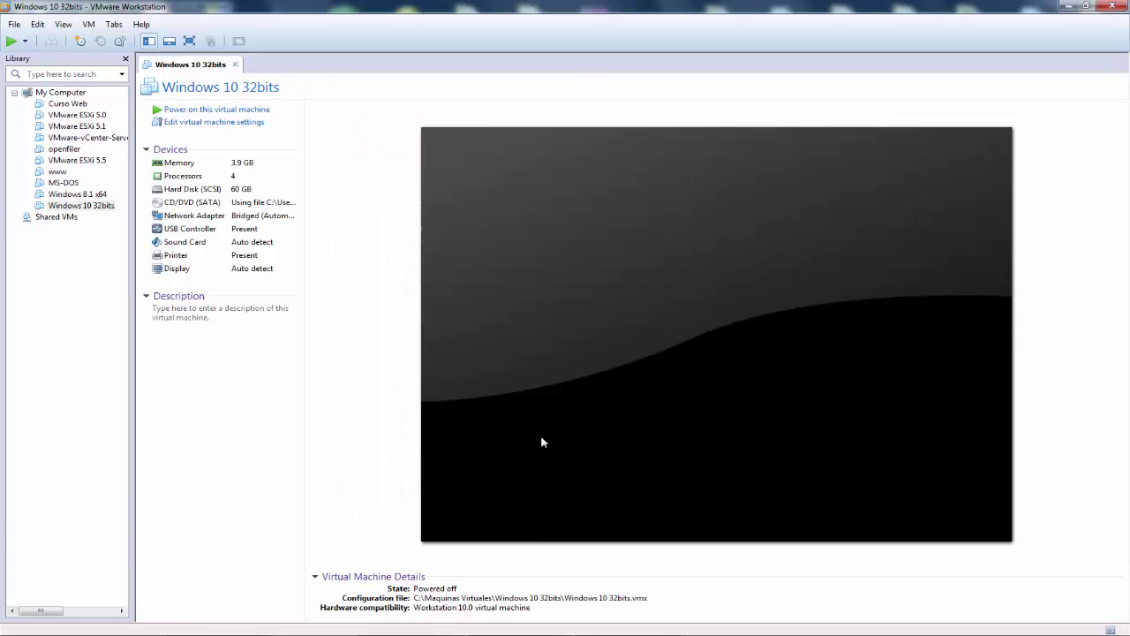
Power on the Windows 10 32bits virtual machine, boot into Windows Setup and shift the setup window slightly.
click(189, 112)
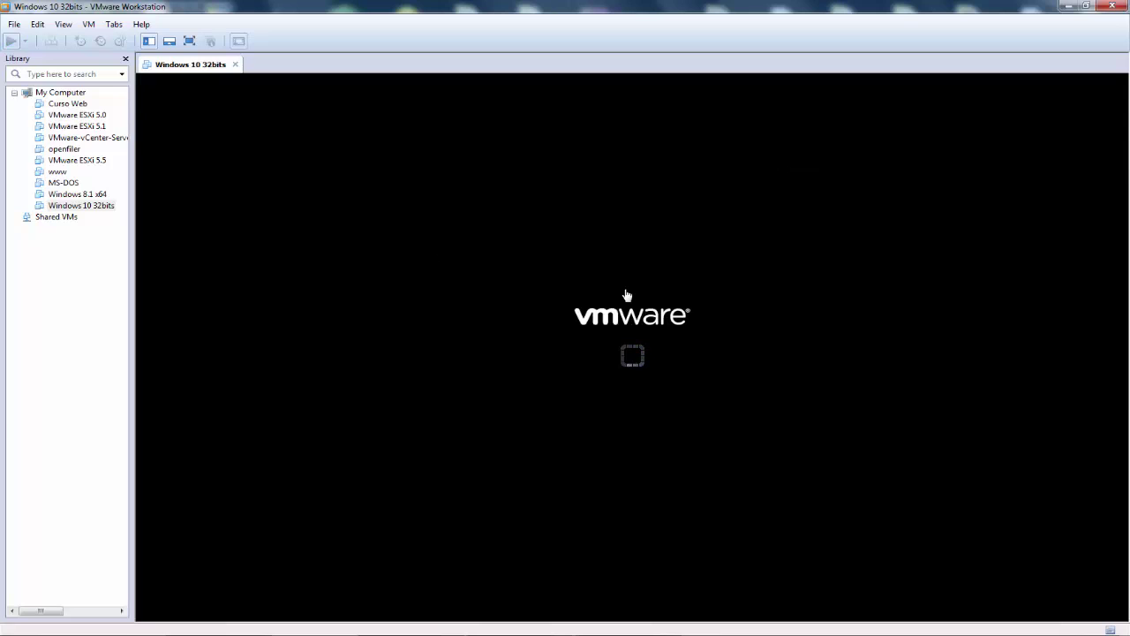
click(507, 319)
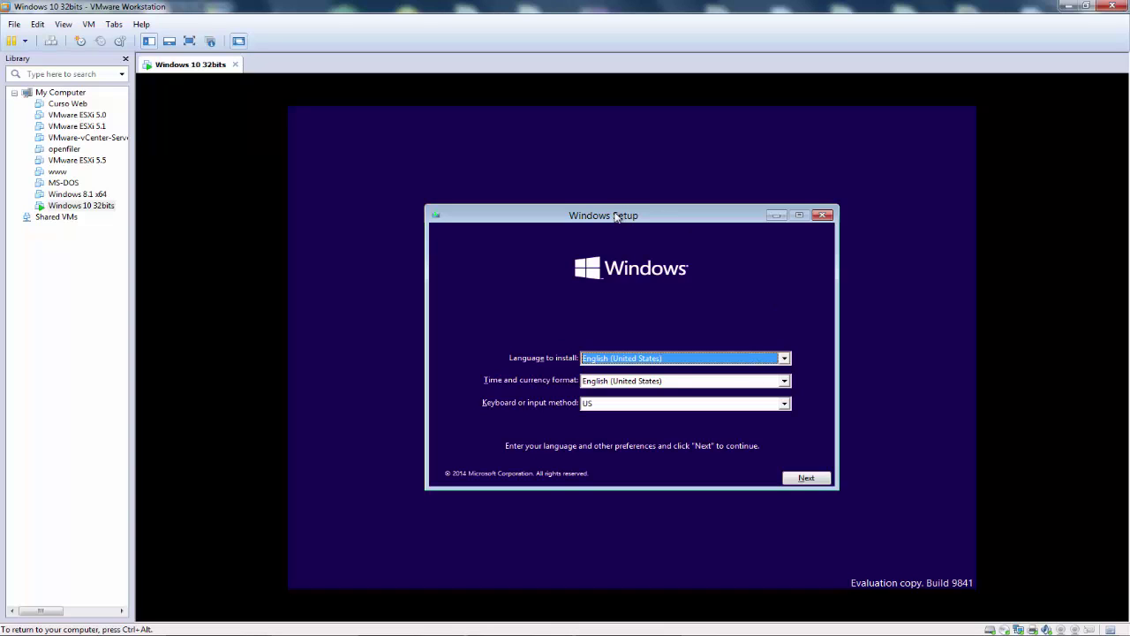
drag(616, 218, 608, 211)
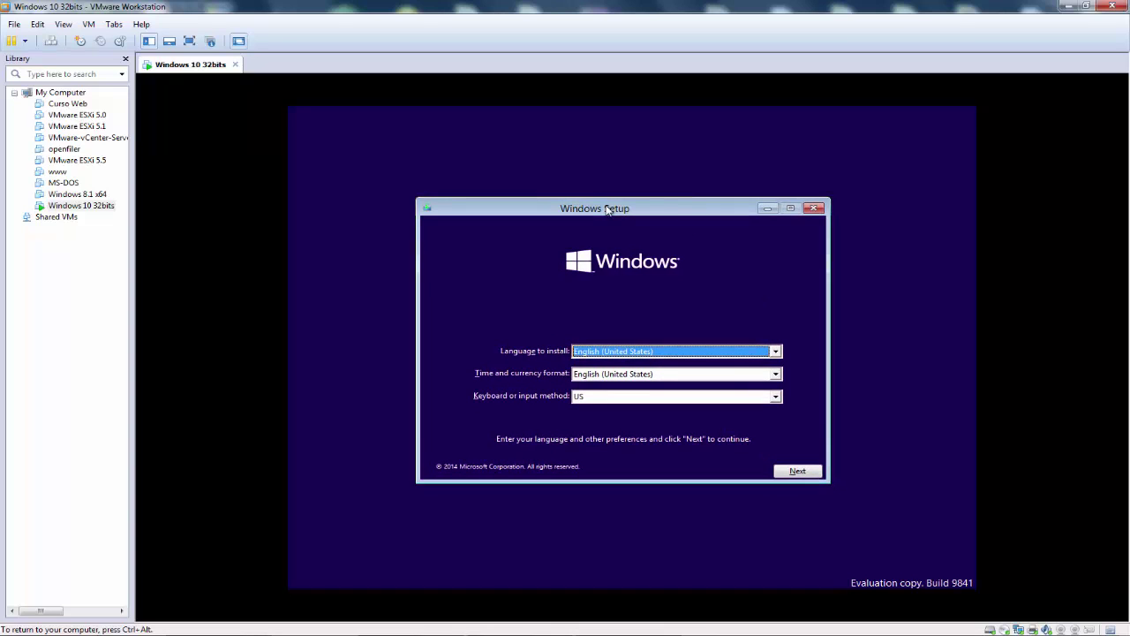
Set the time and currency format in Windows Setup to Spanish (Spain, International Sort).
click(616, 377)
scroll(710, 416, up, 2)
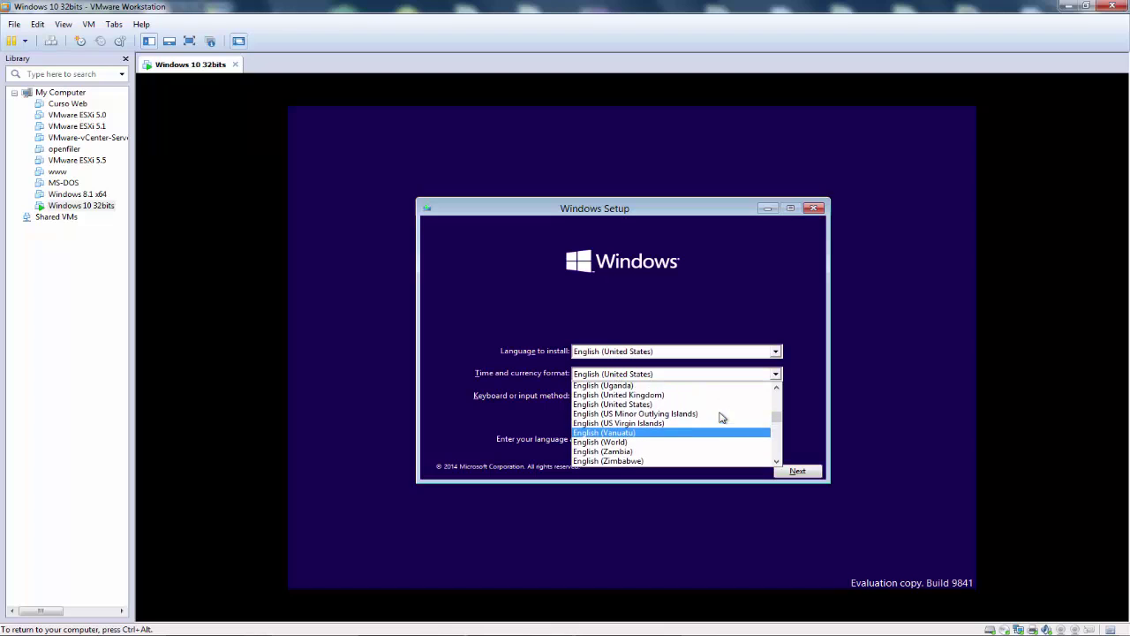
key(Up)
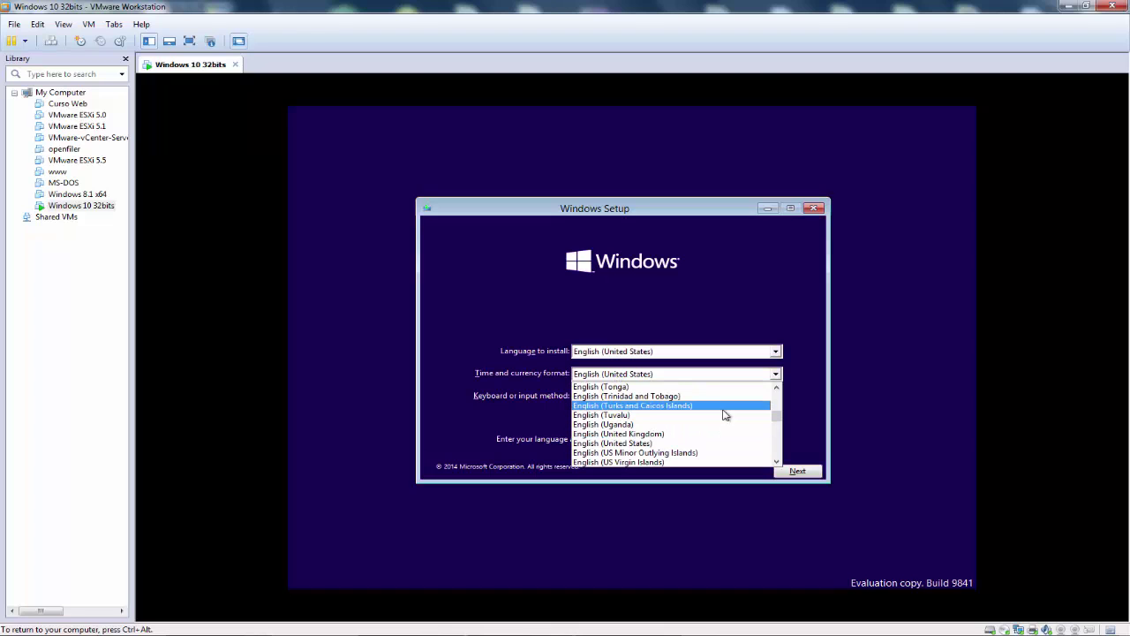
click(520, 418)
click(614, 377)
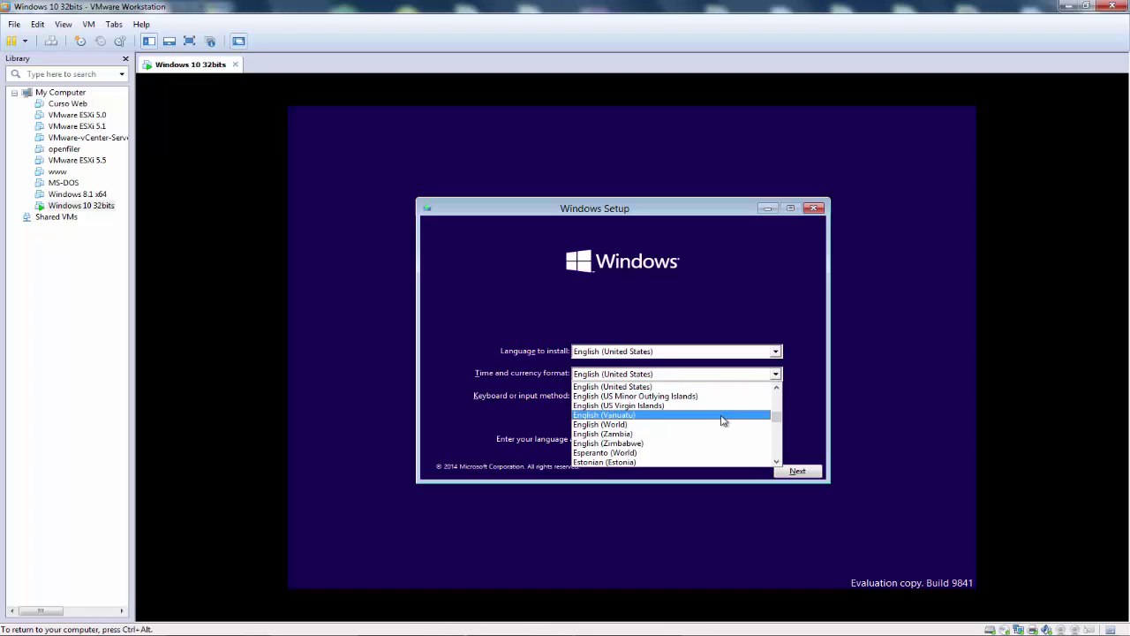
text(sp)
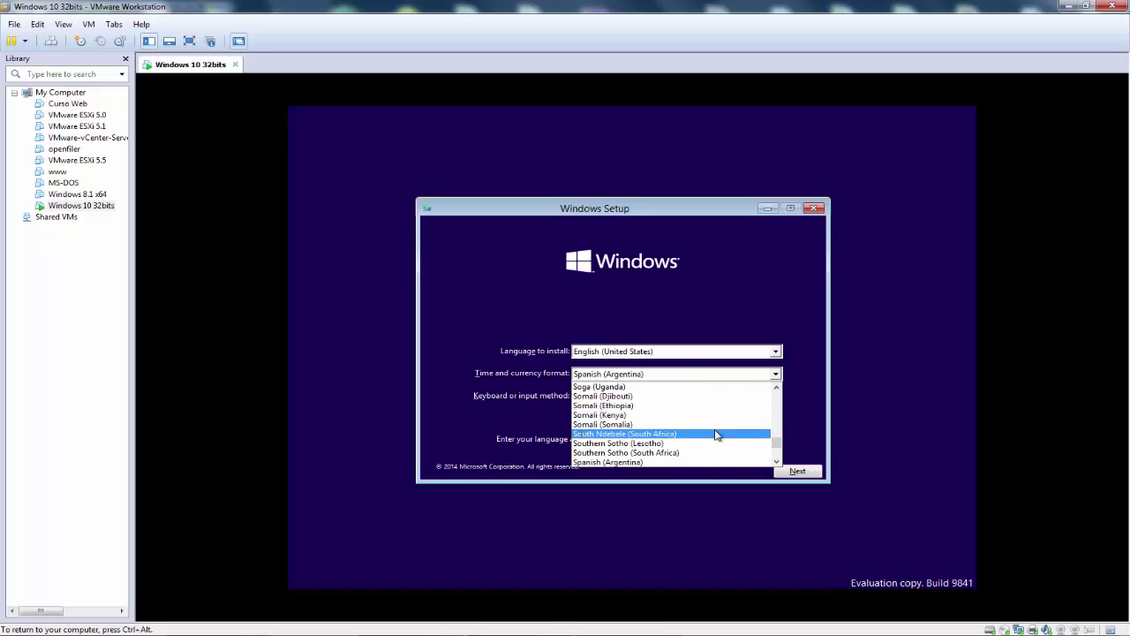
scroll(728, 426, down, 2)
scroll(717, 425, down, 3)
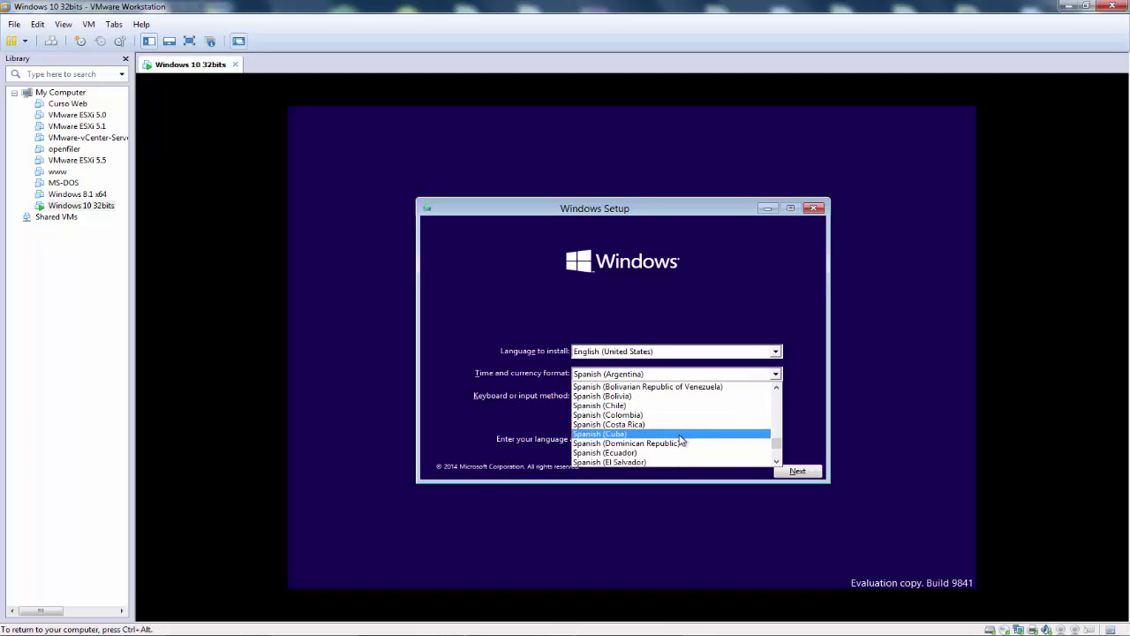
scroll(695, 433, down, 4)
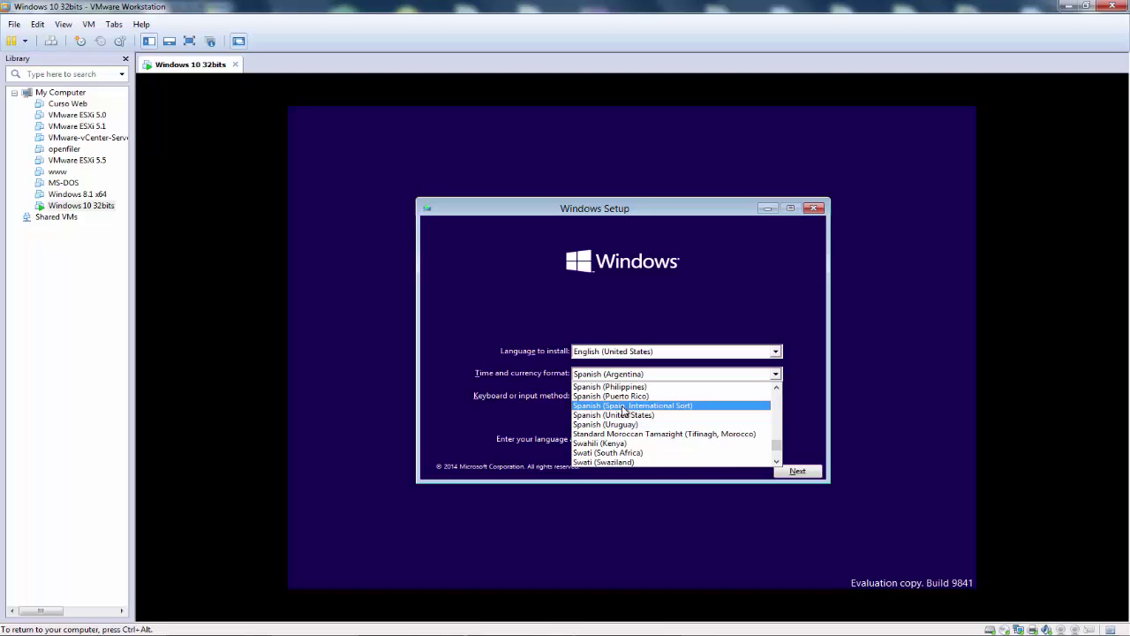
click(621, 405)
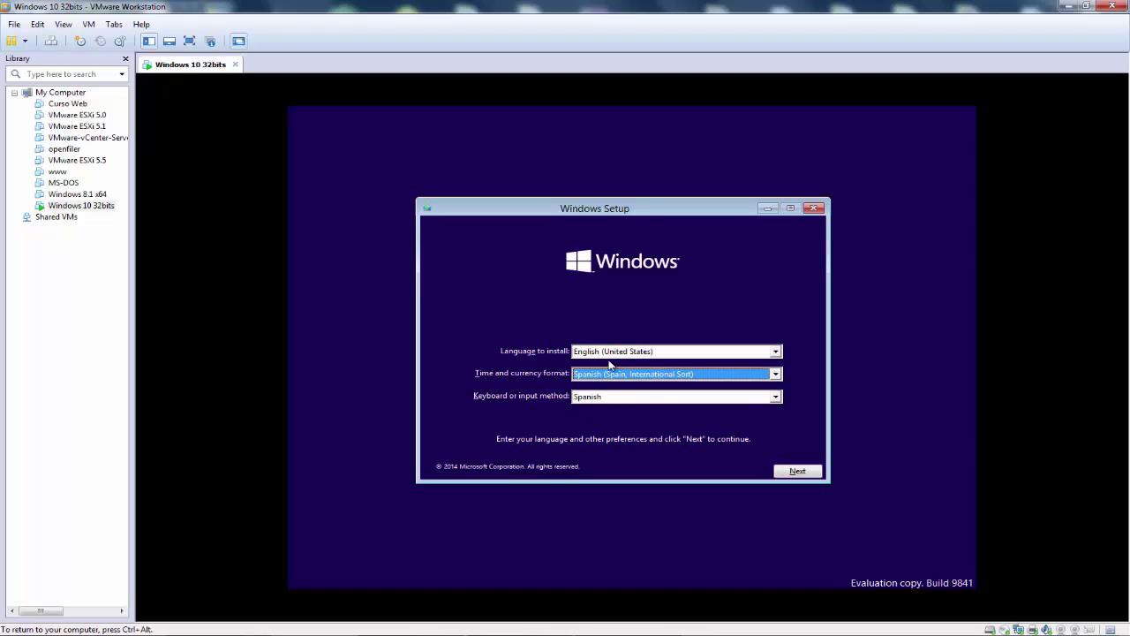
Check which languages are available to install in Windows Setup, keeping English (United States).
click(738, 354)
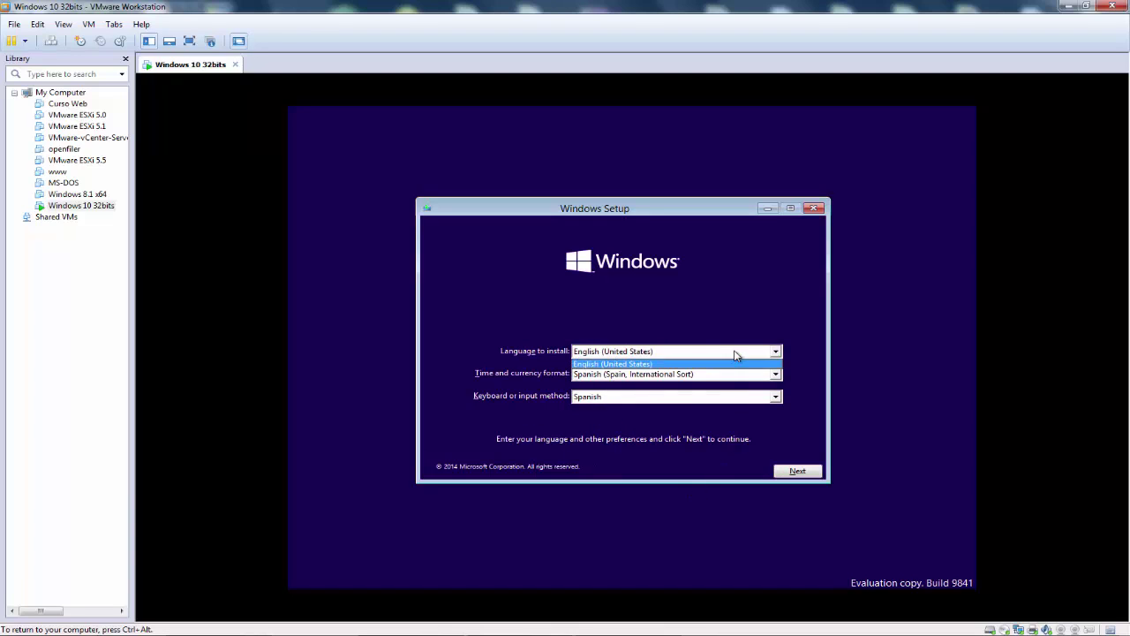
click(733, 351)
click(734, 352)
click(734, 351)
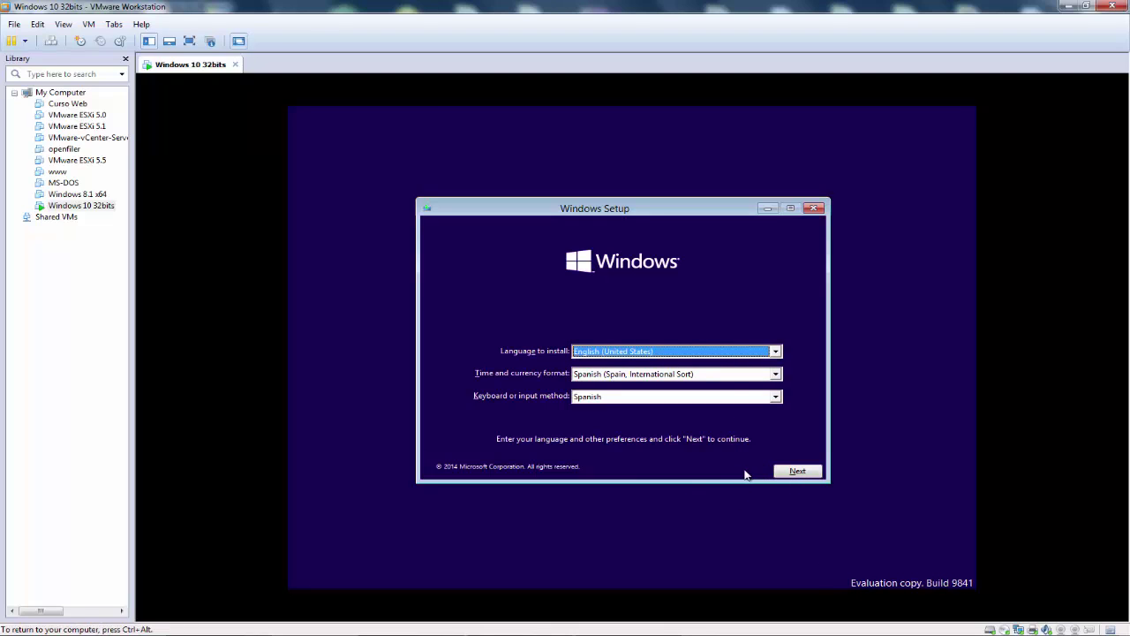
Confirm the regional settings, start the Windows installation and accept the license terms.
click(804, 476)
click(613, 347)
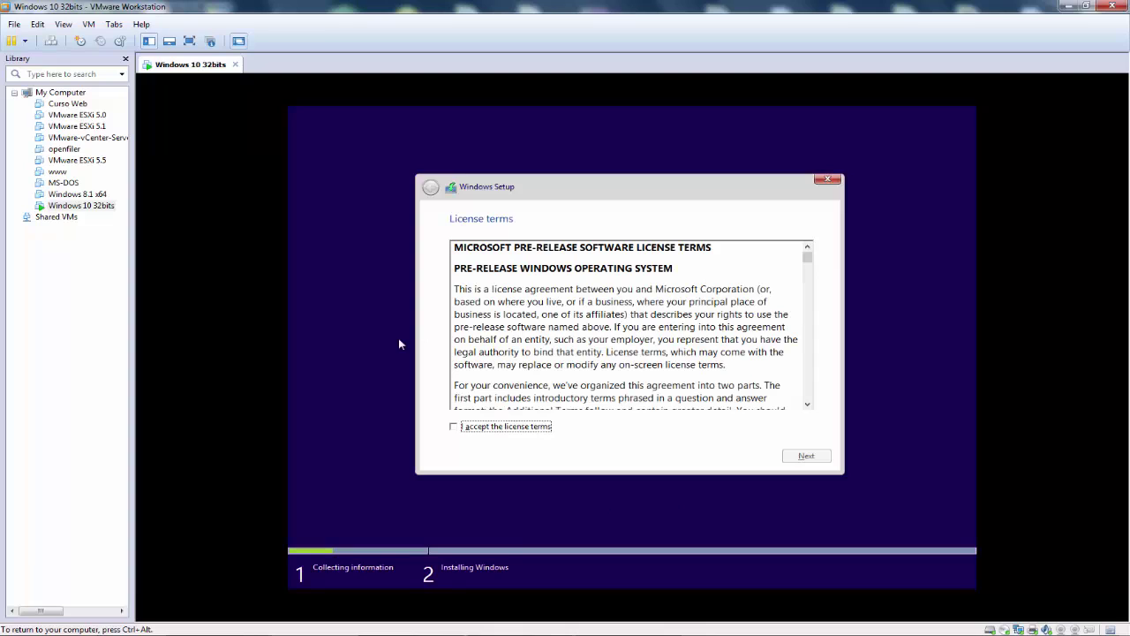
click(475, 429)
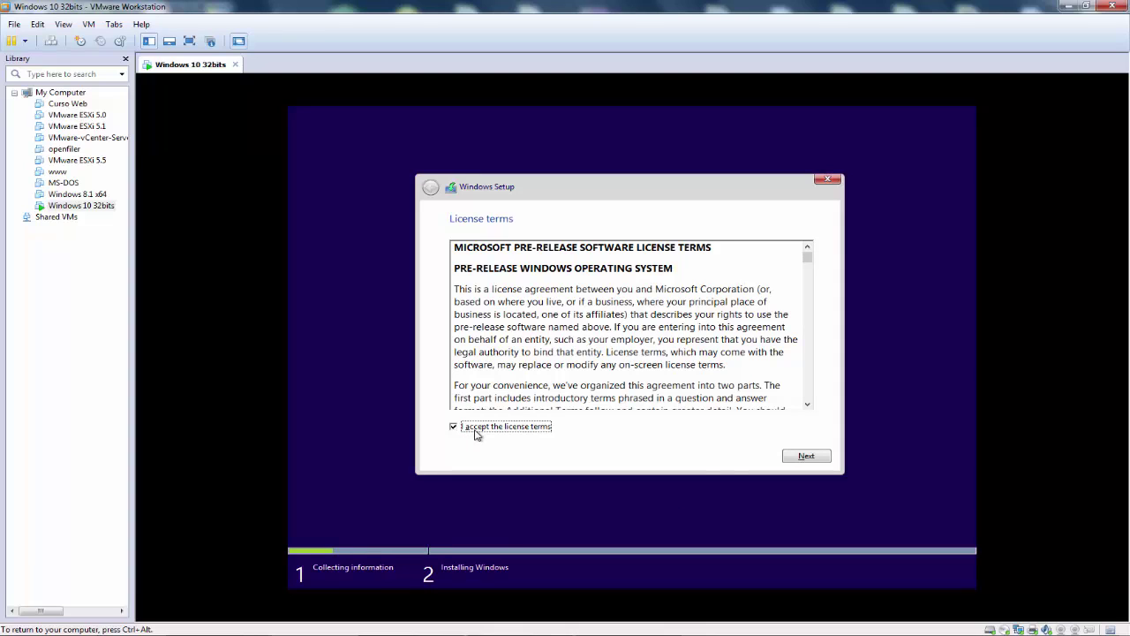
click(807, 456)
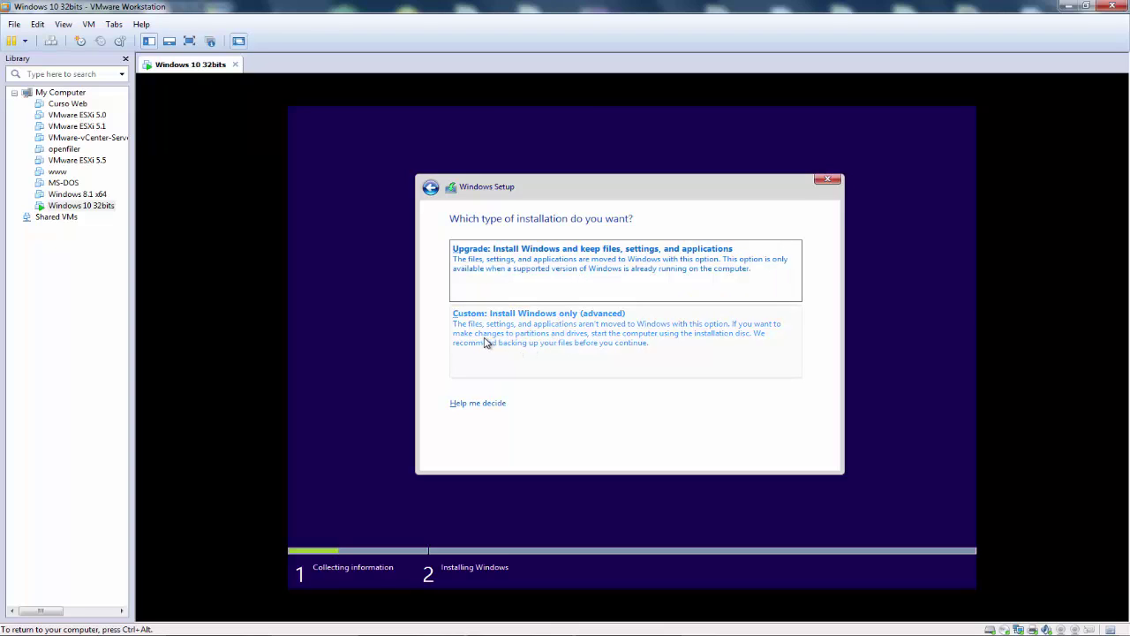
Choose the Custom installation type and install Windows on the Drive 0 unallocated space.
click(549, 343)
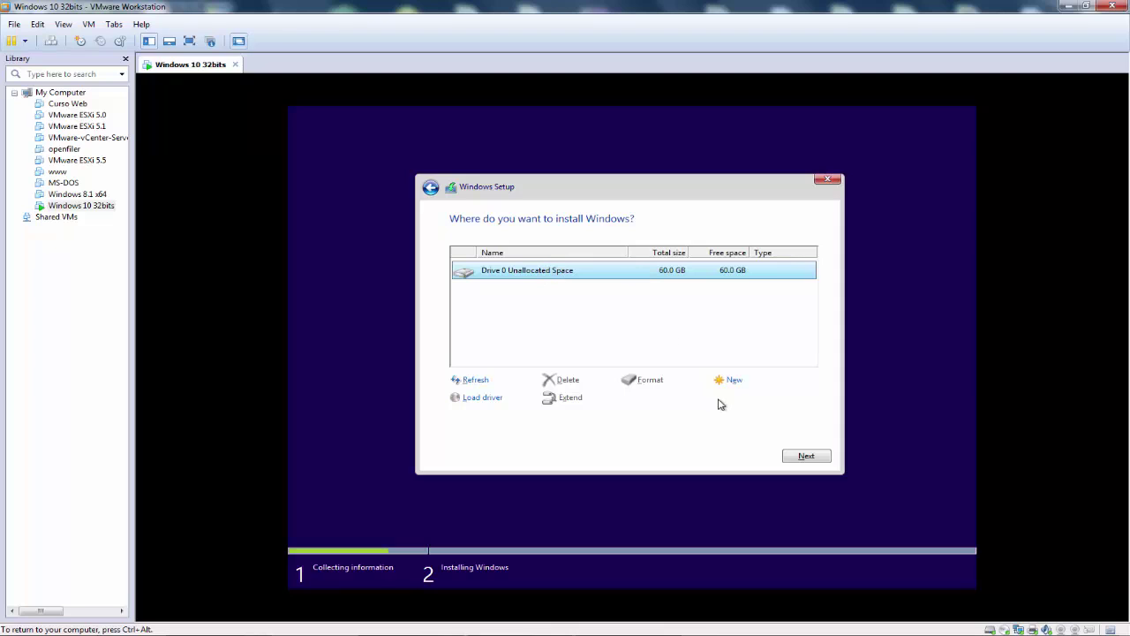
click(805, 456)
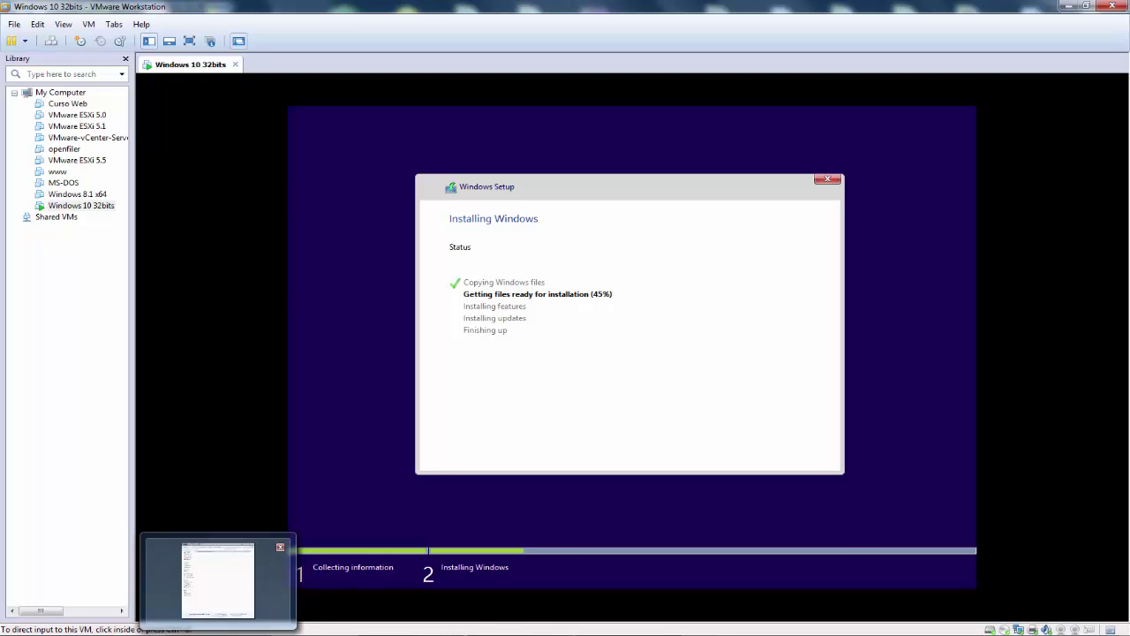
Bring up and close the W10 ISO folder window, and restart the virtual machine when Windows Setup requests it.
click(220, 578)
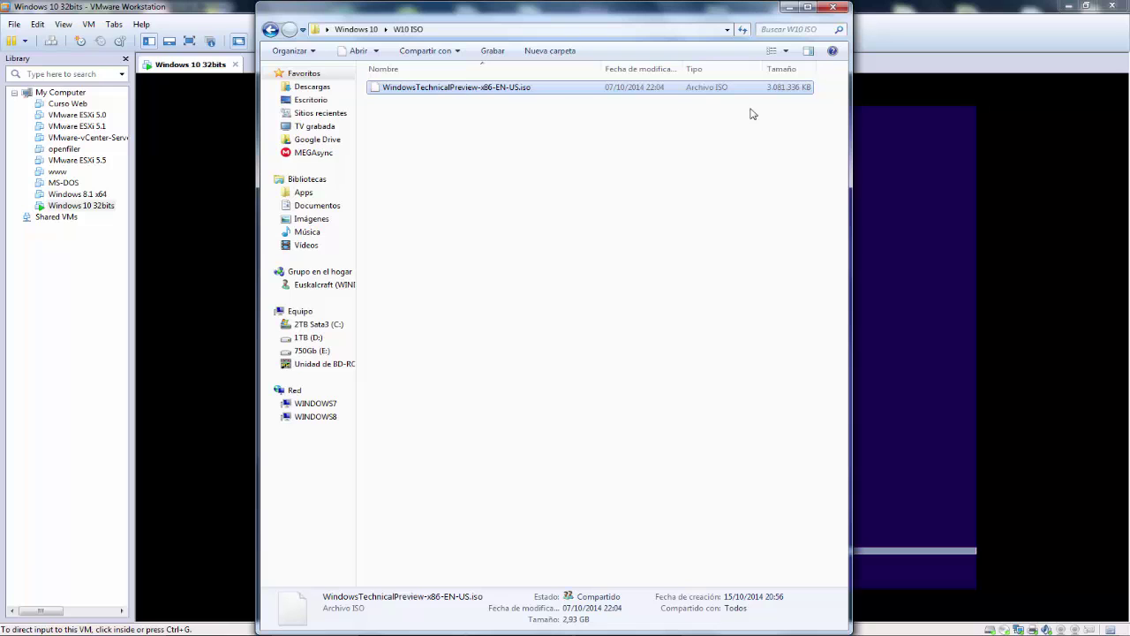
click(829, 10)
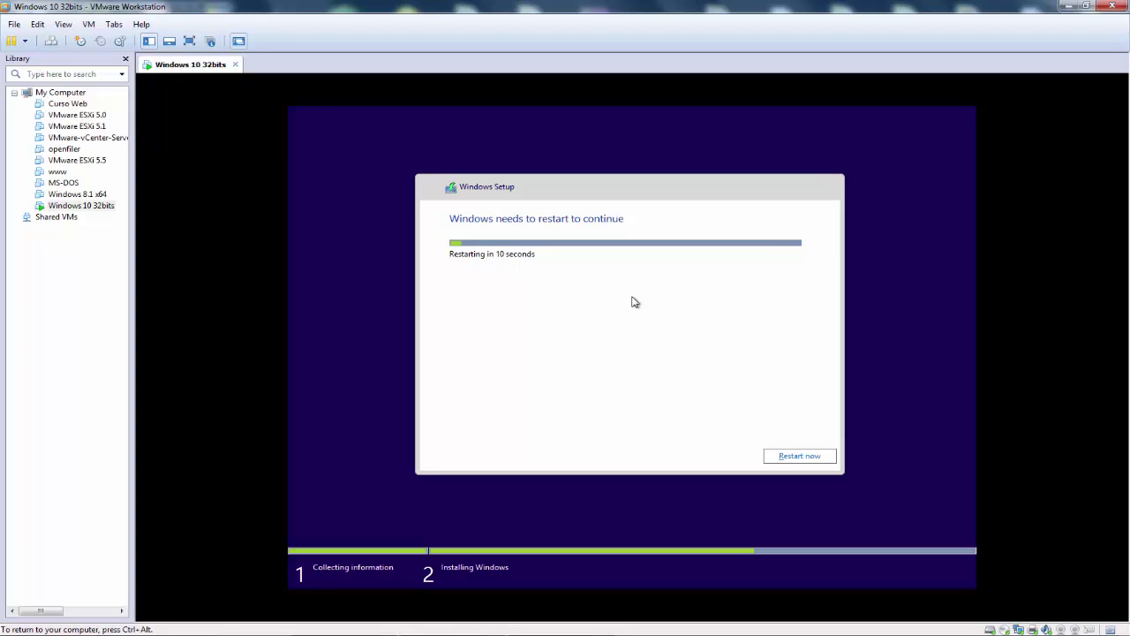
click(800, 458)
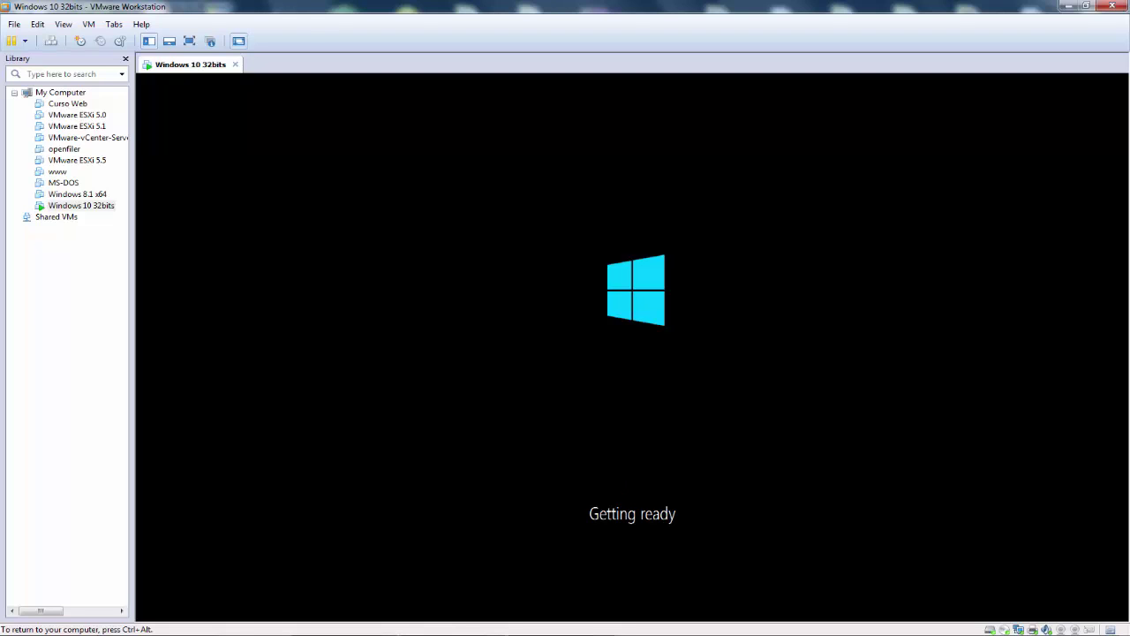
Release the pointer from the virtual machine, switch to WINDOWS10PART2.jpg in Windows Photo Viewer and close the image.
key(ctrl+alt)
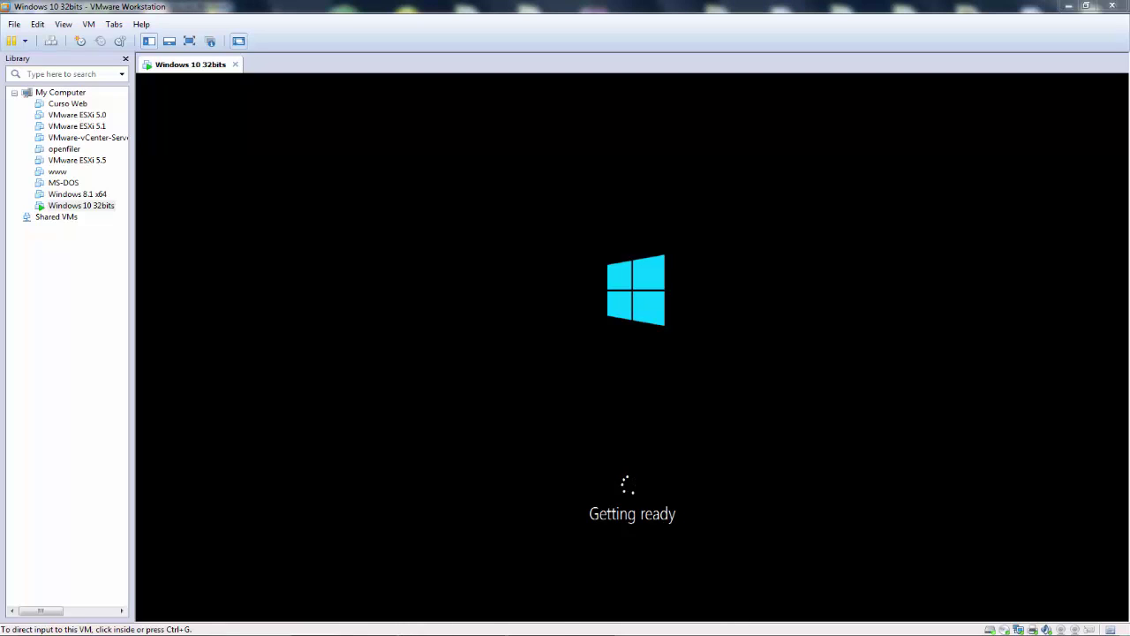
click(347, 574)
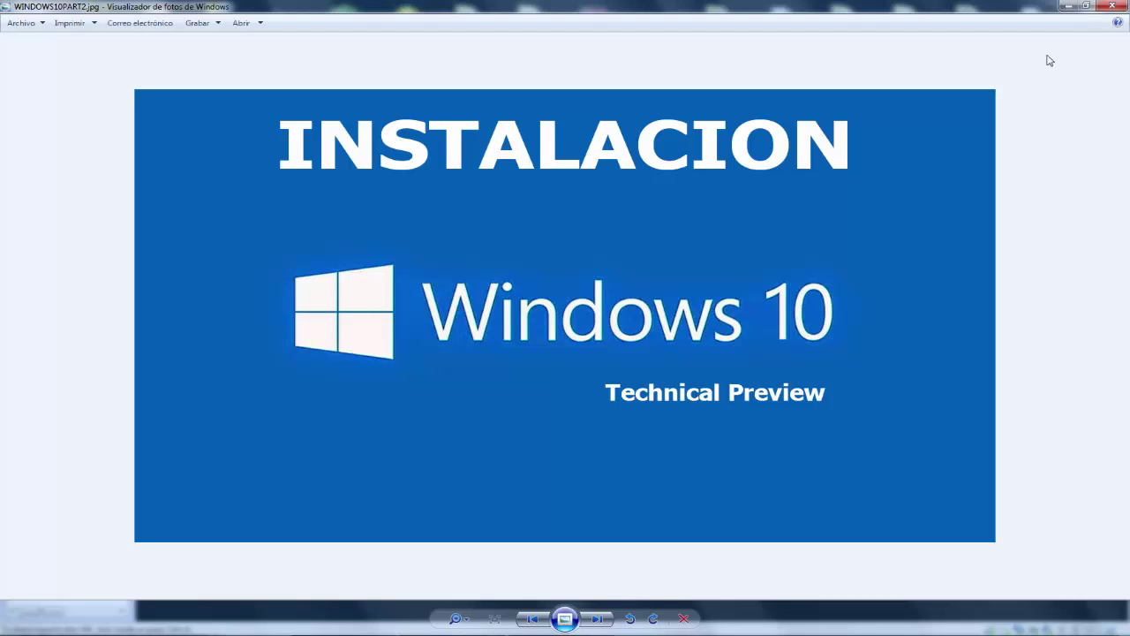
click(1113, 7)
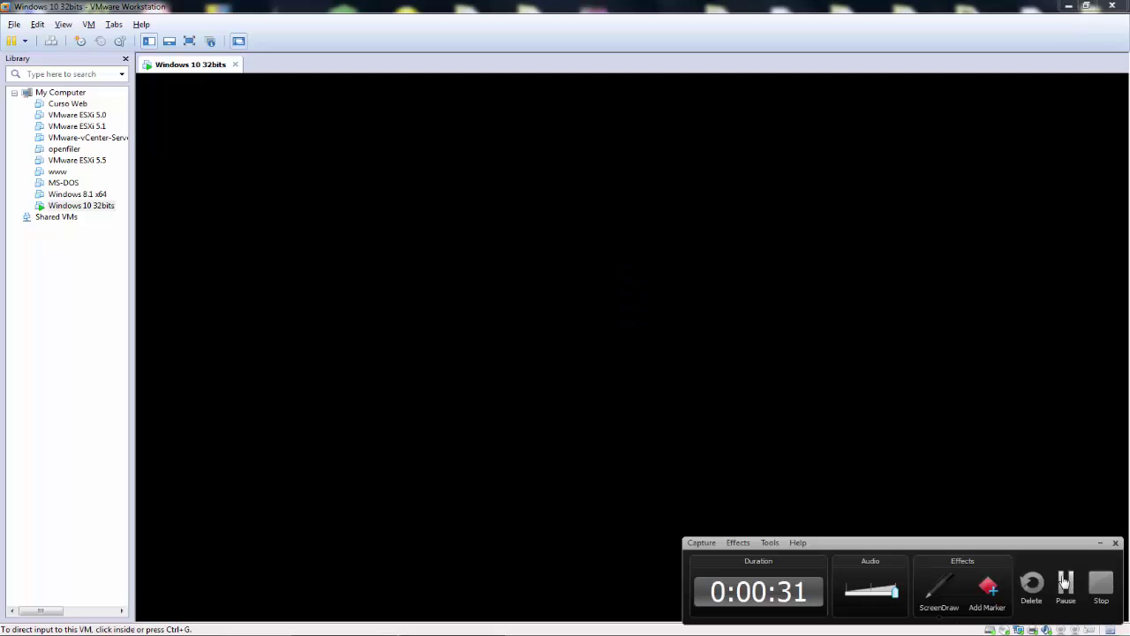
drag(1035, 548, 1041, 583)
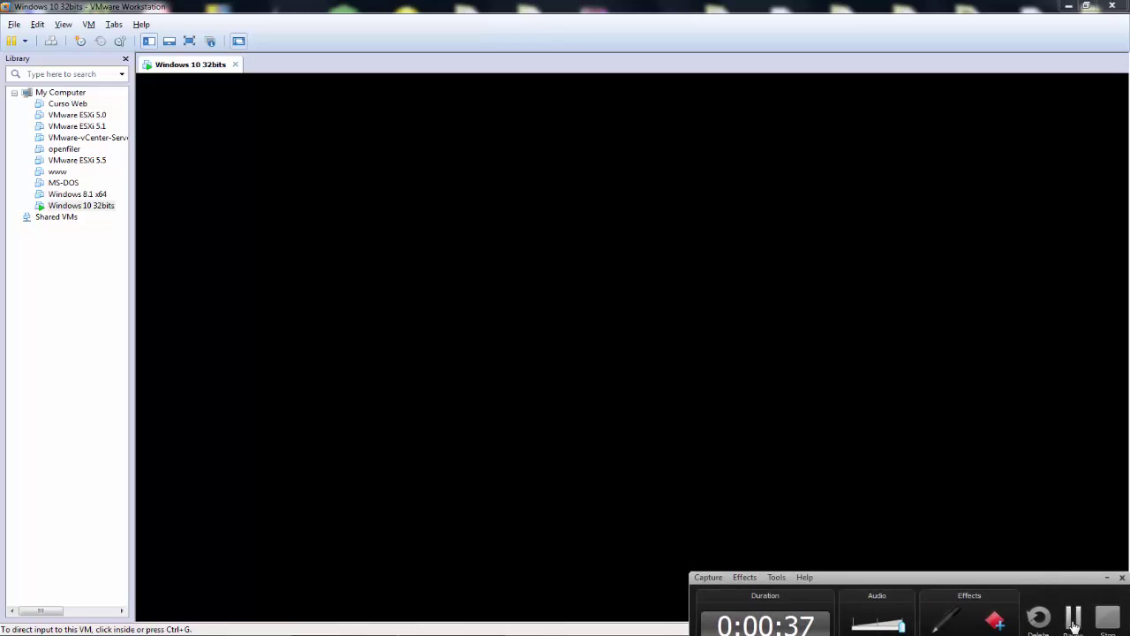
click(1074, 609)
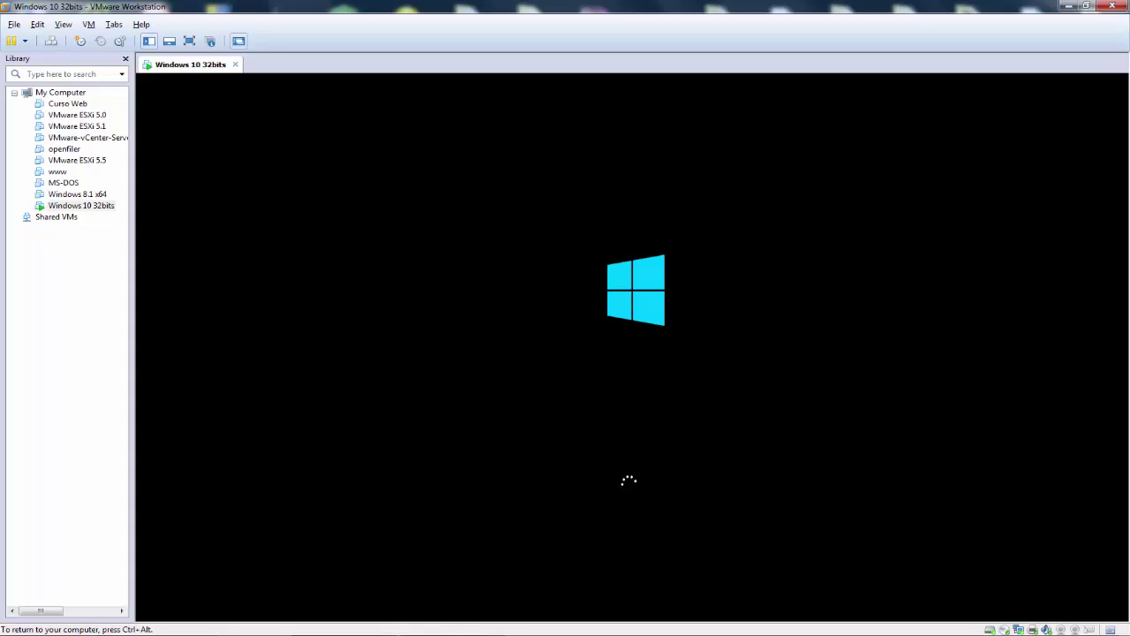
click(455, 632)
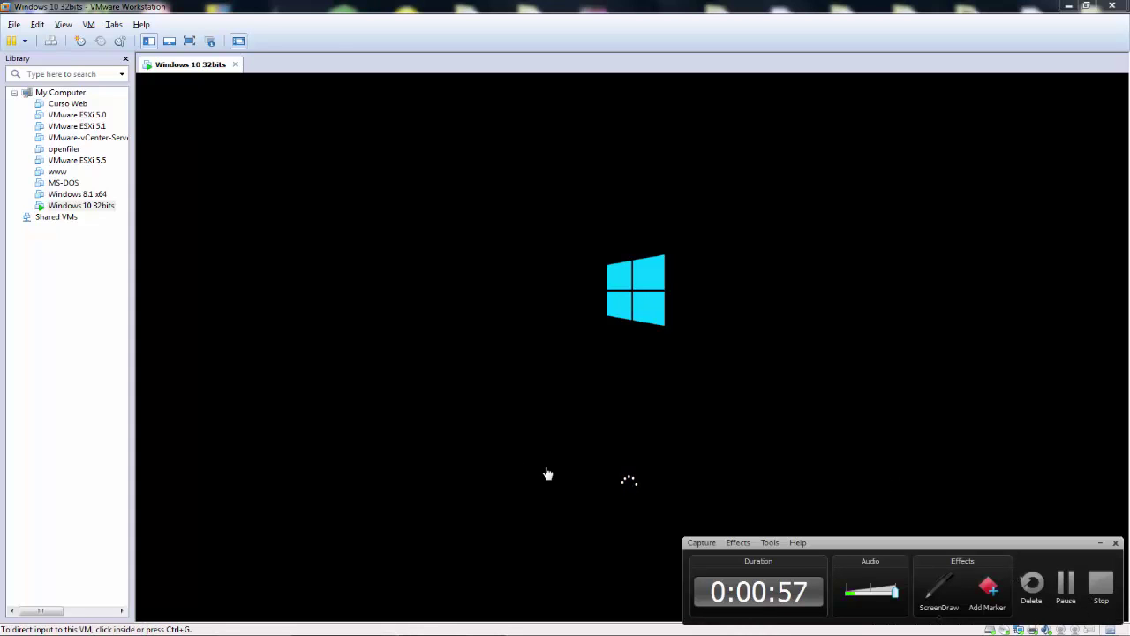
click(478, 459)
key(ctrl+alt)
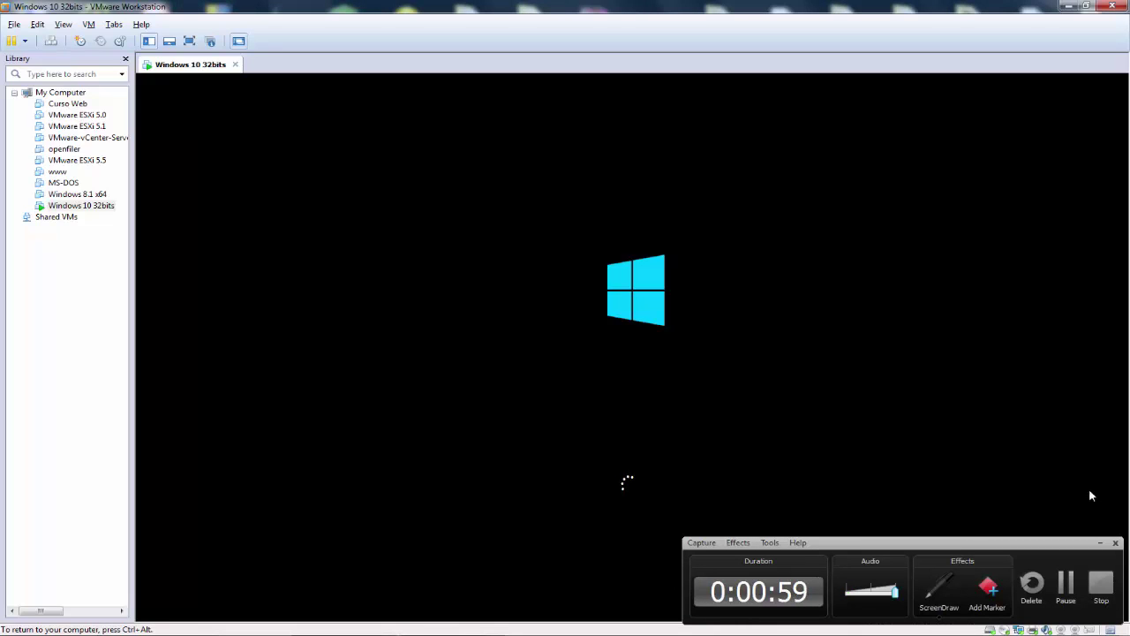
click(1101, 543)
Return input to the virtual machine and accept the Windows express settings.
click(804, 441)
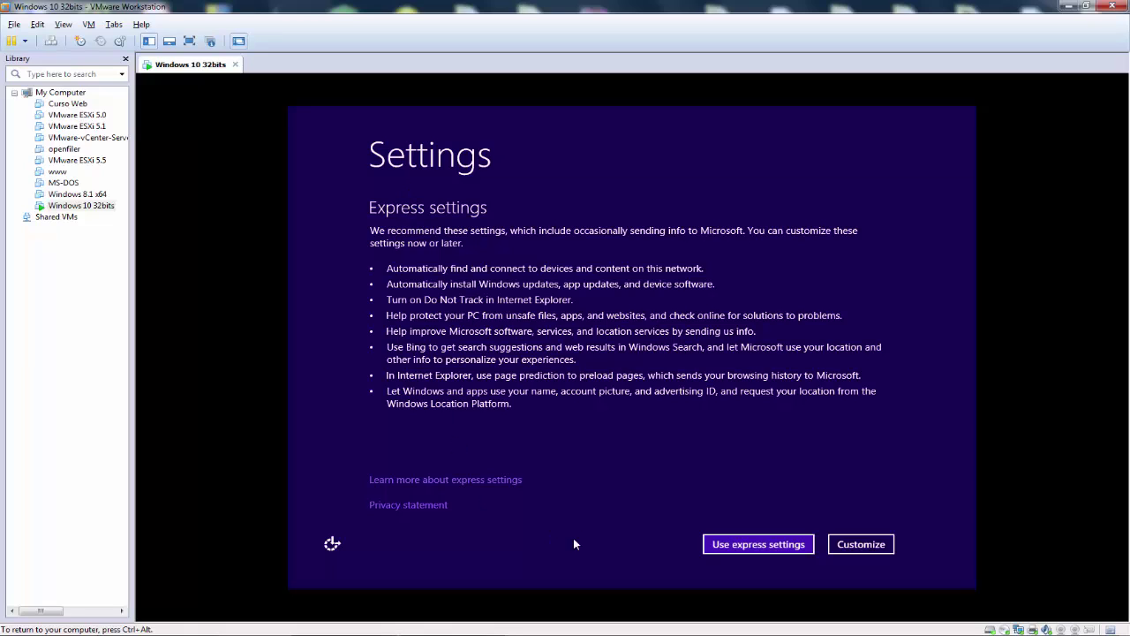
click(741, 545)
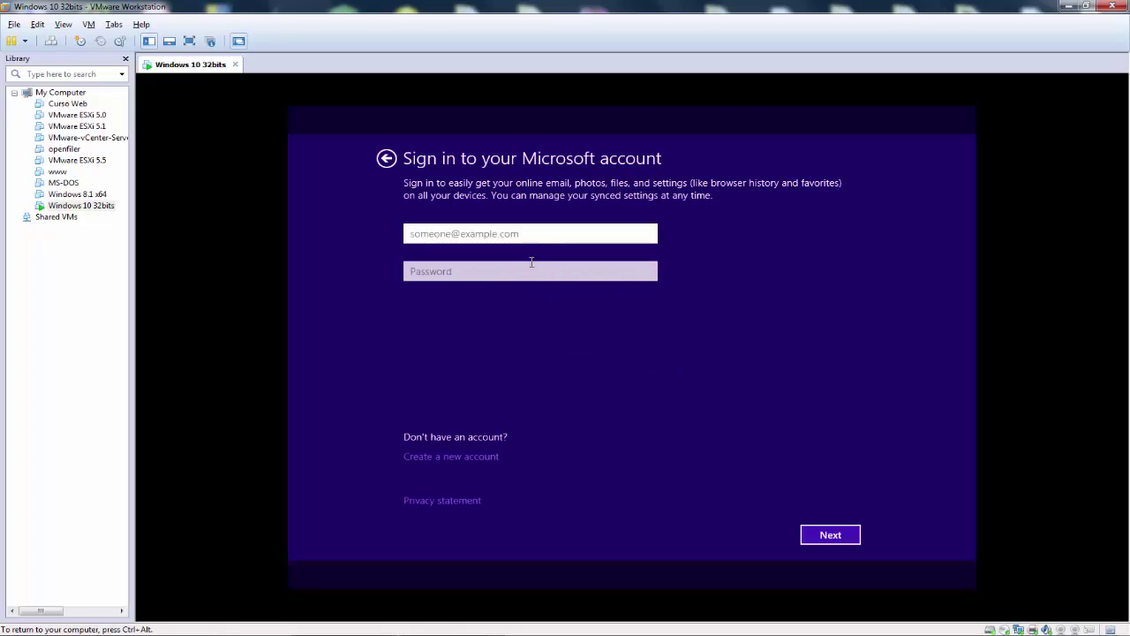
Choose to sign in without a Microsoft account and create the local account Usuario with no password.
click(438, 237)
click(505, 437)
click(477, 457)
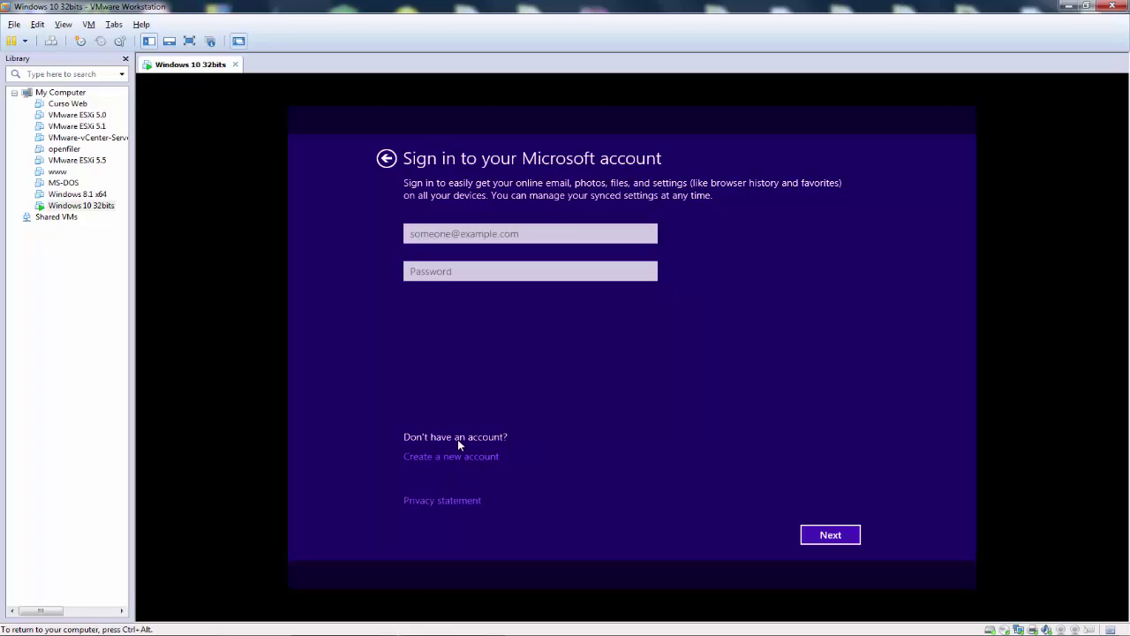
click(450, 458)
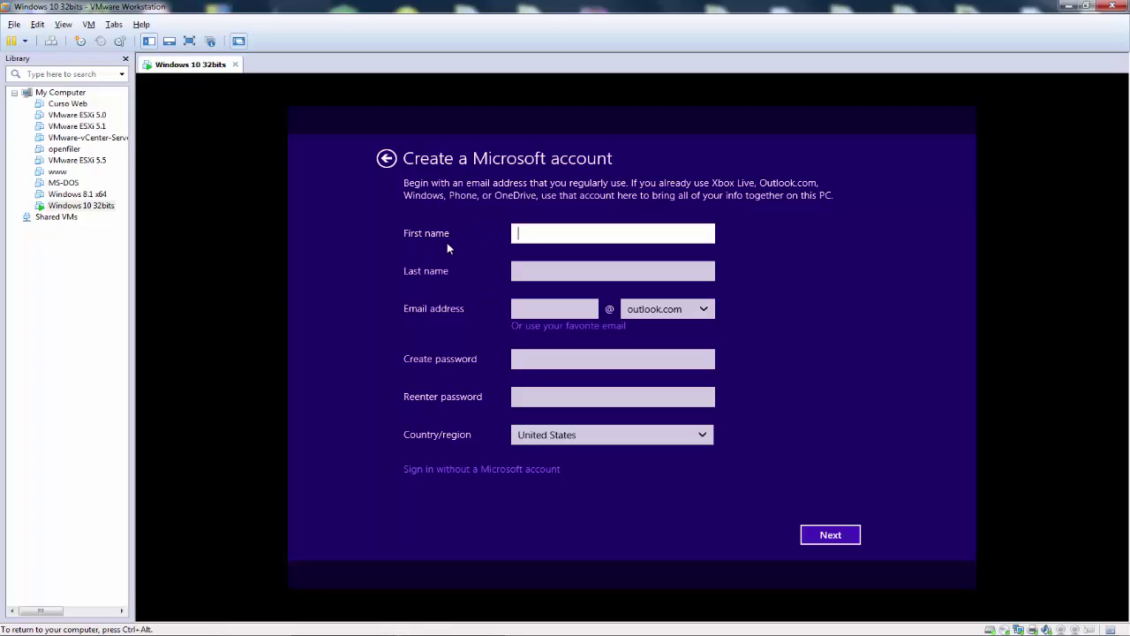
click(445, 469)
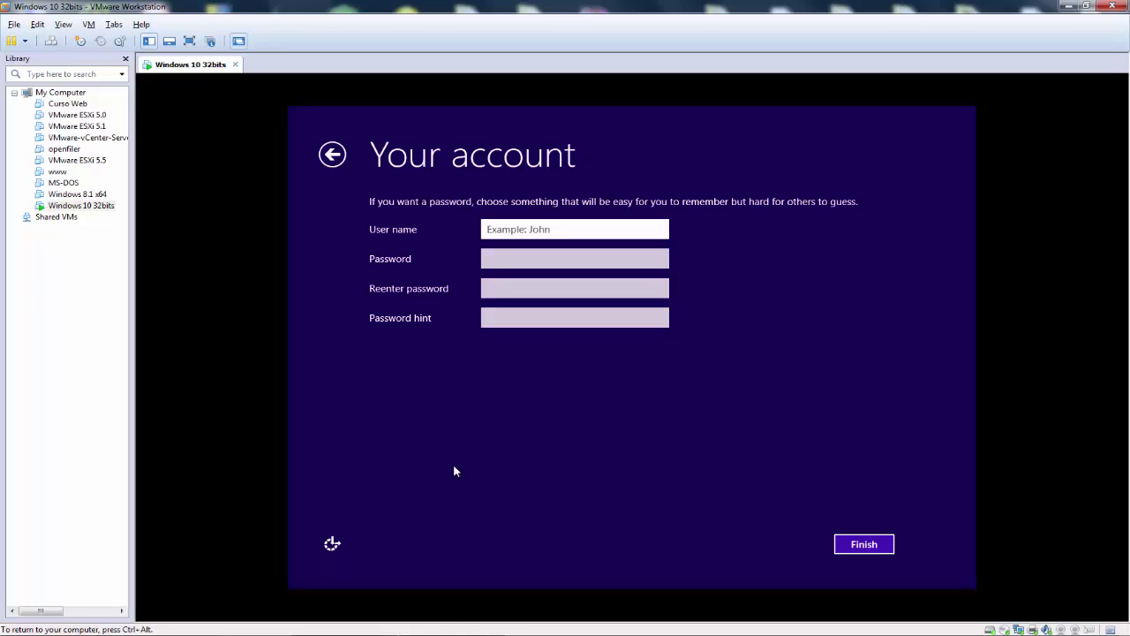
text(Usuario)
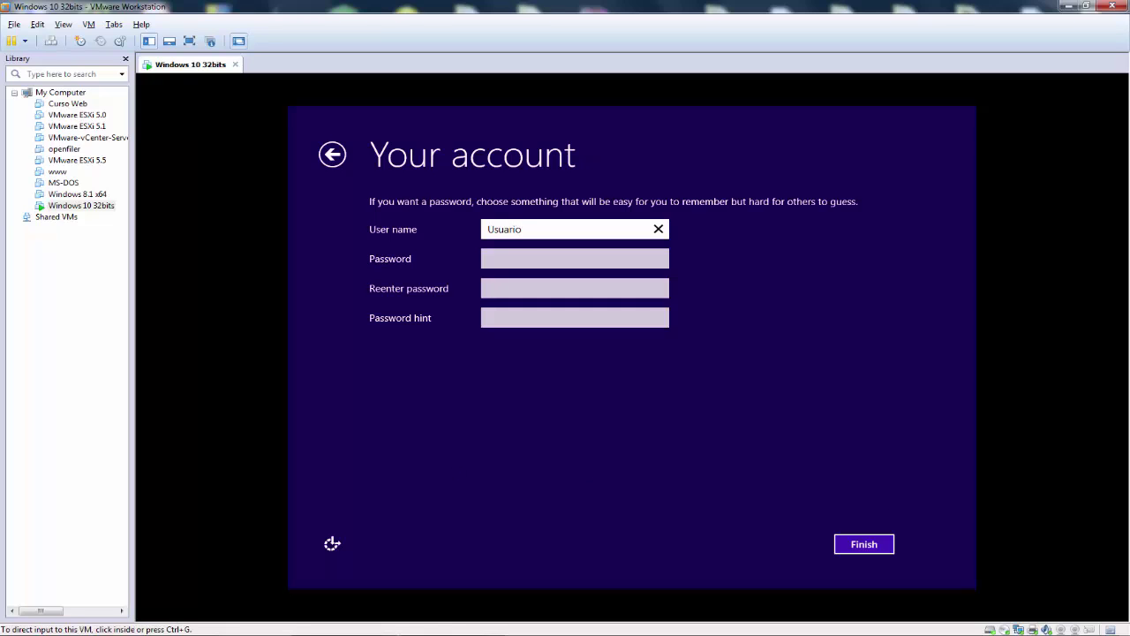
click(887, 544)
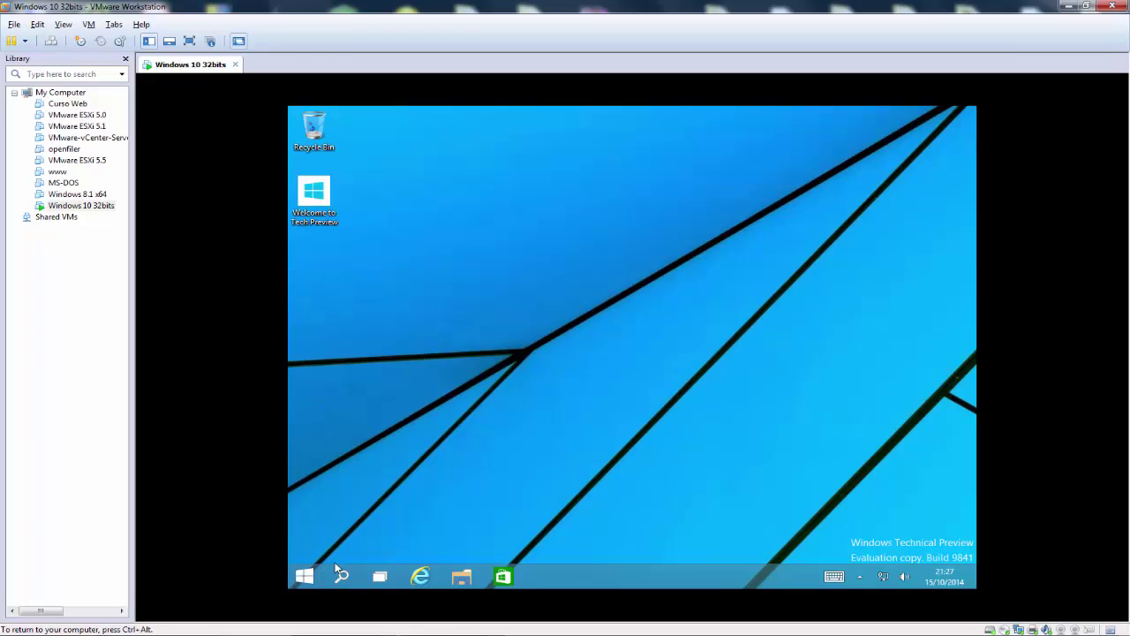
Open Internet Explorer and File Explorer in the new Windows desktop, look over File Explorer's View options and close File Explorer.
click(419, 577)
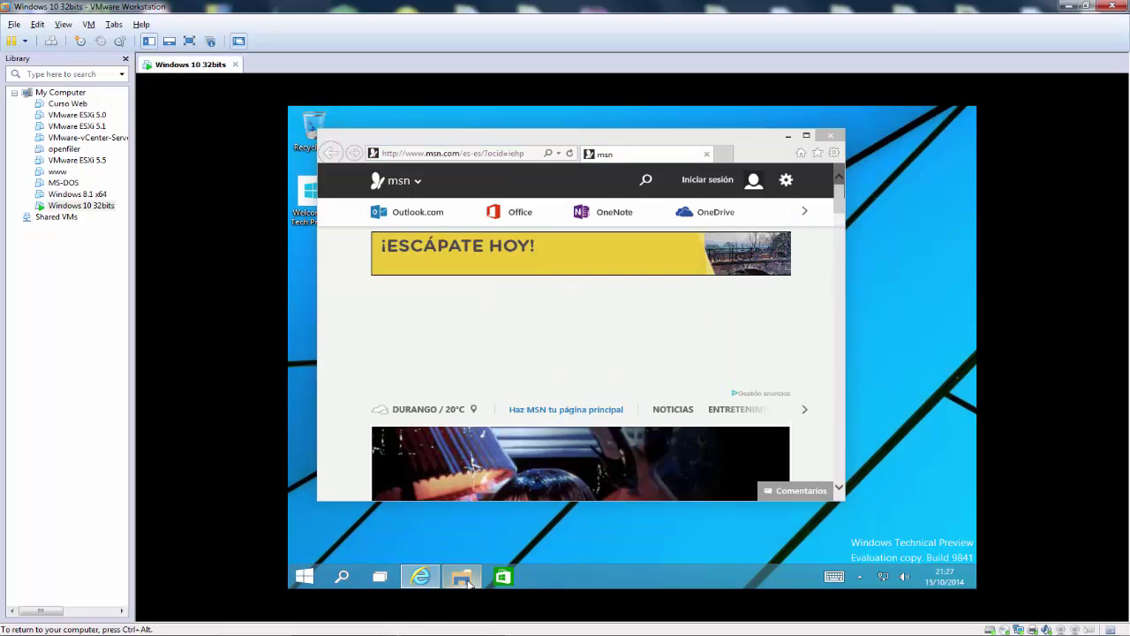
click(465, 580)
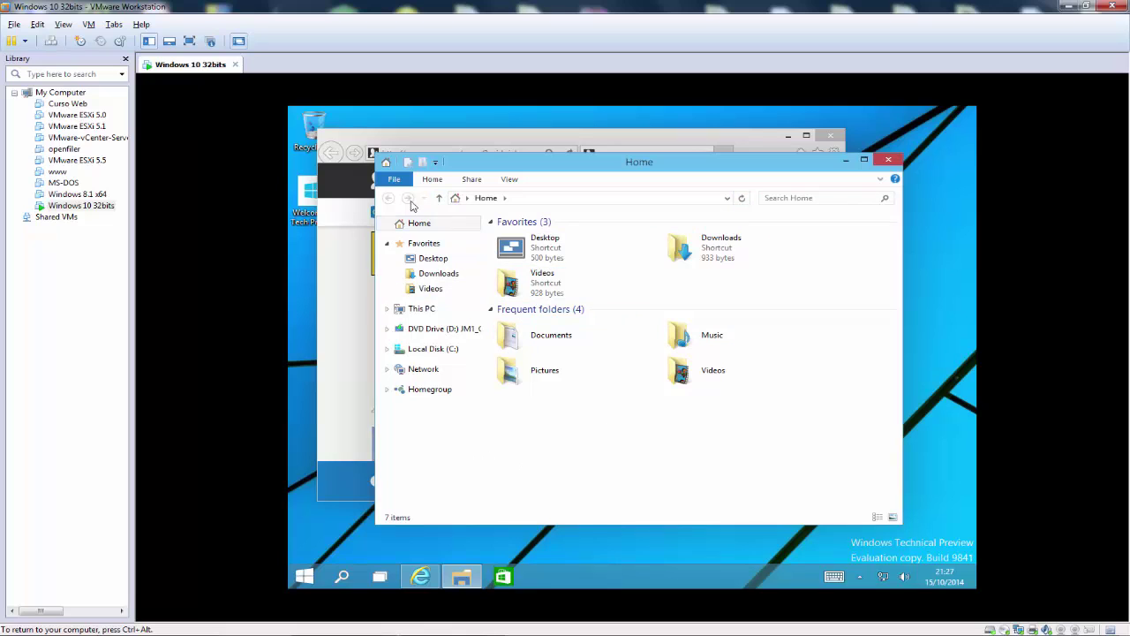
click(521, 182)
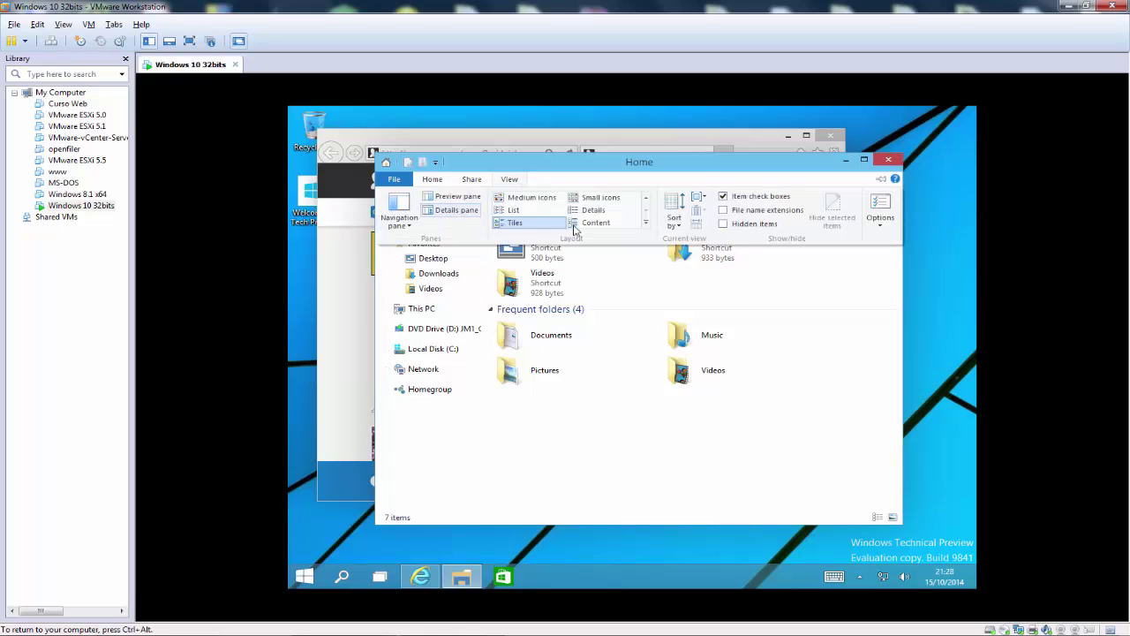
click(889, 163)
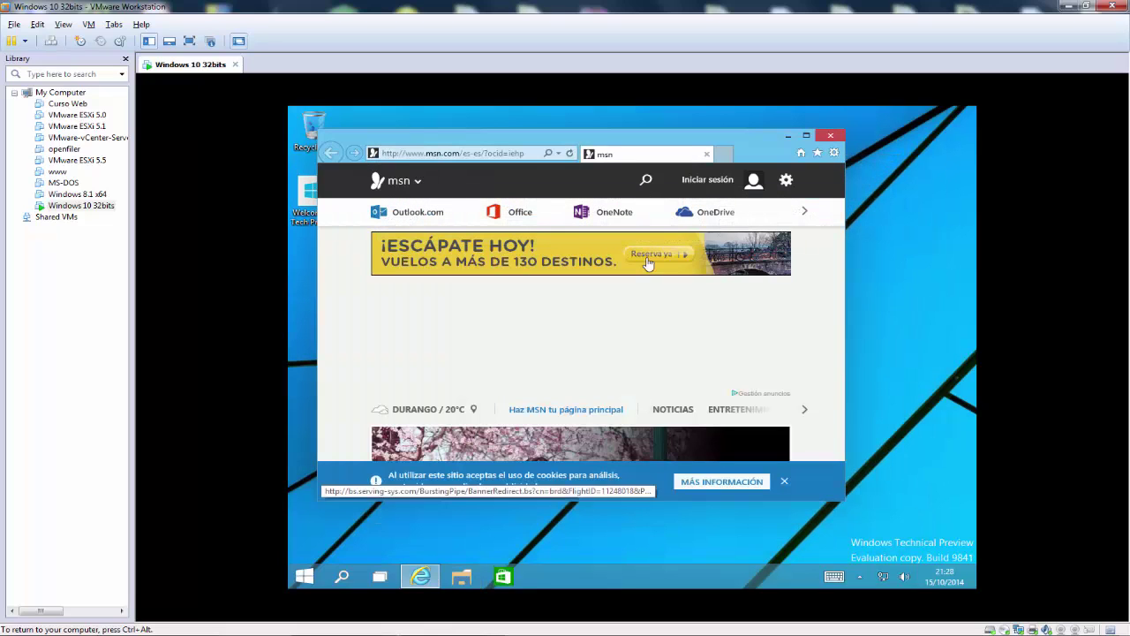
Look over the MSN home page and close Internet Explorer.
scroll(706, 322, down, 3)
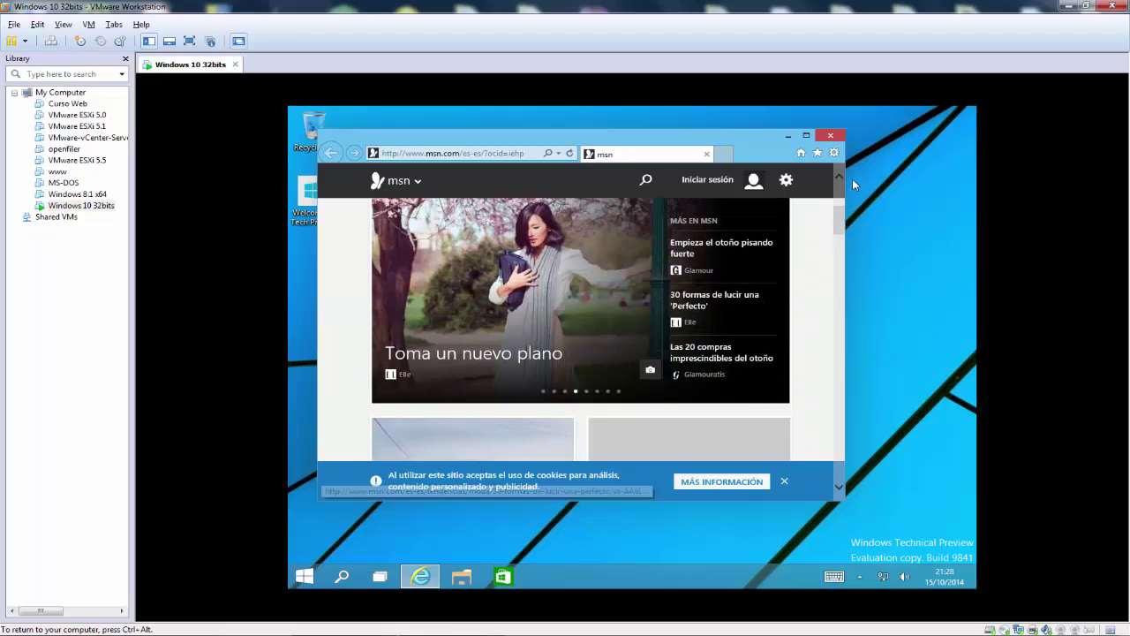
click(830, 135)
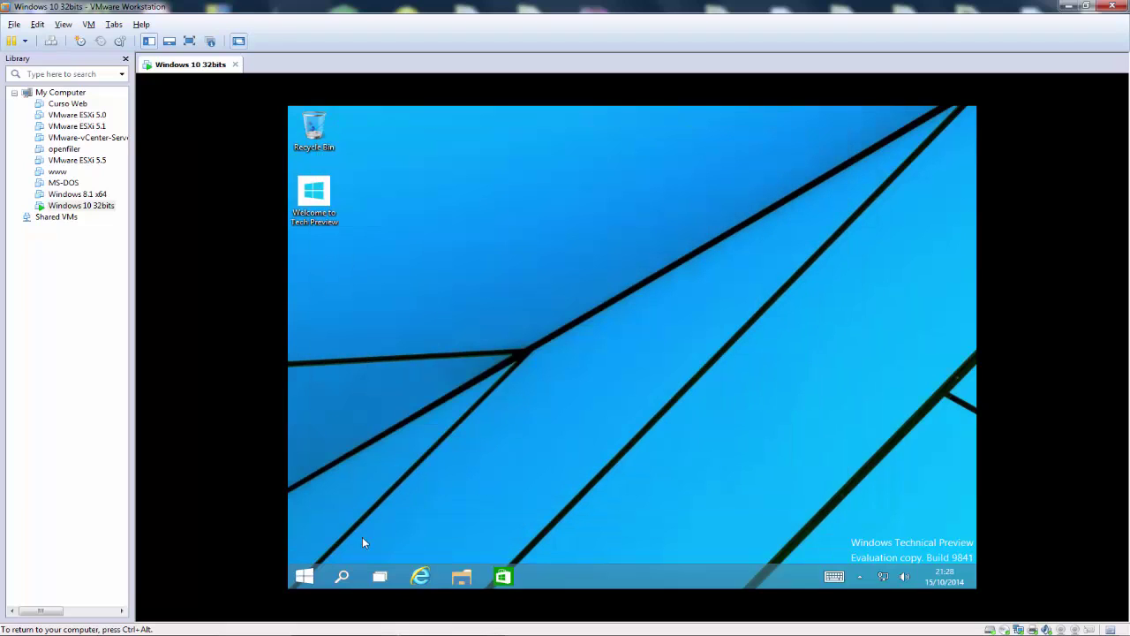
Look at the Start menu and the desktop's context menu, then refresh the desktop.
click(301, 577)
right_click(668, 186)
click(572, 344)
right_click(384, 478)
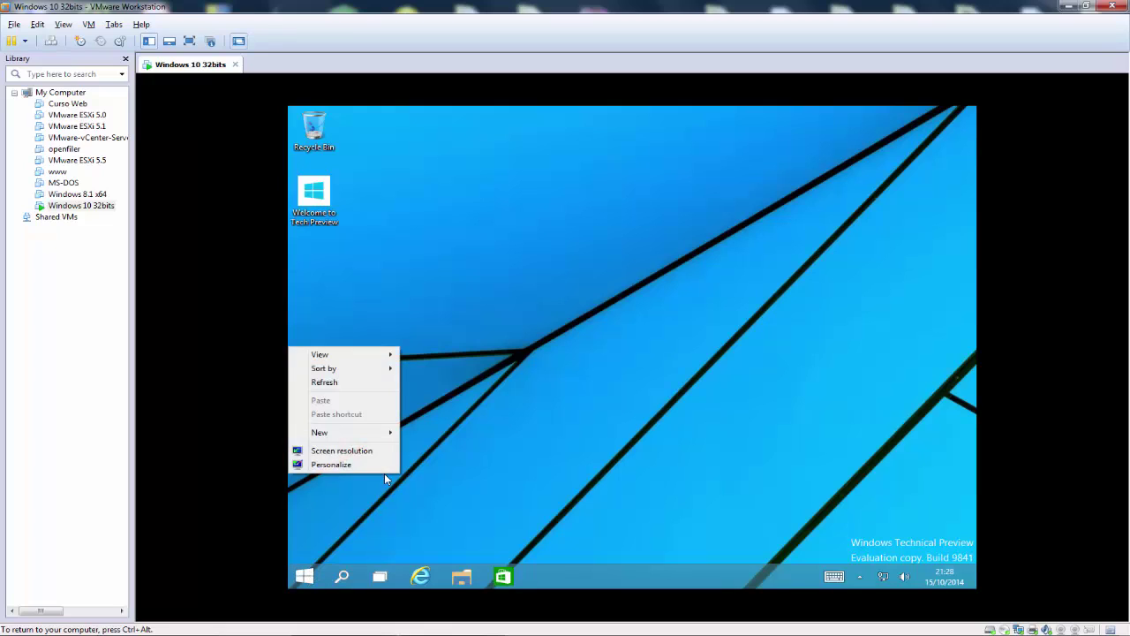
click(406, 525)
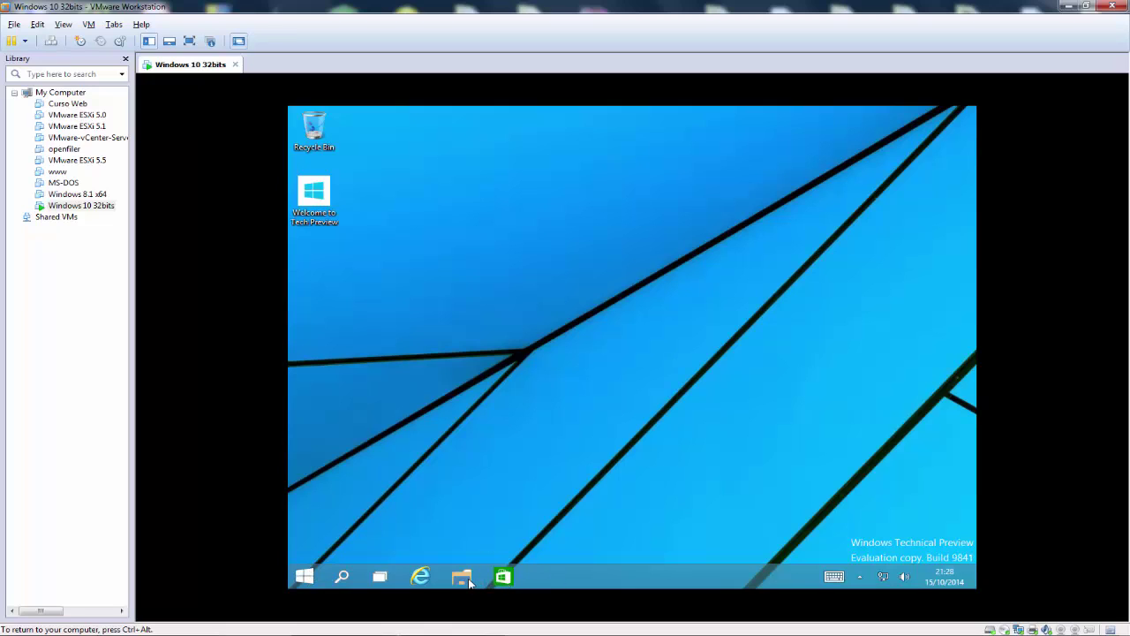
right_click(629, 501)
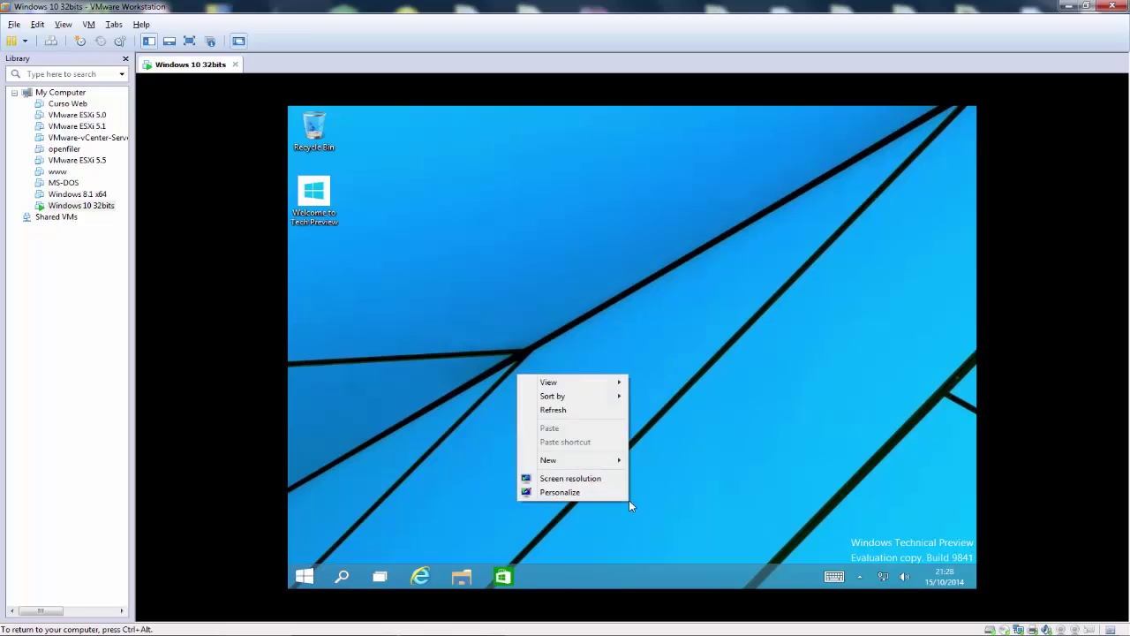
click(554, 411)
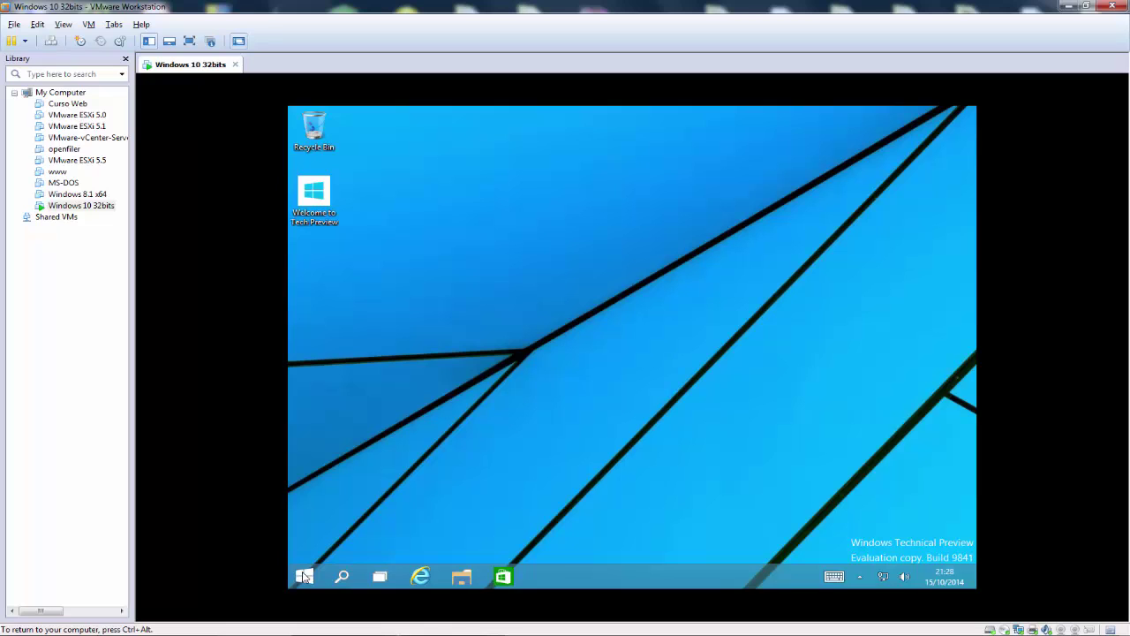
Open File Explorer at its Home view and close it again.
key(super+e)
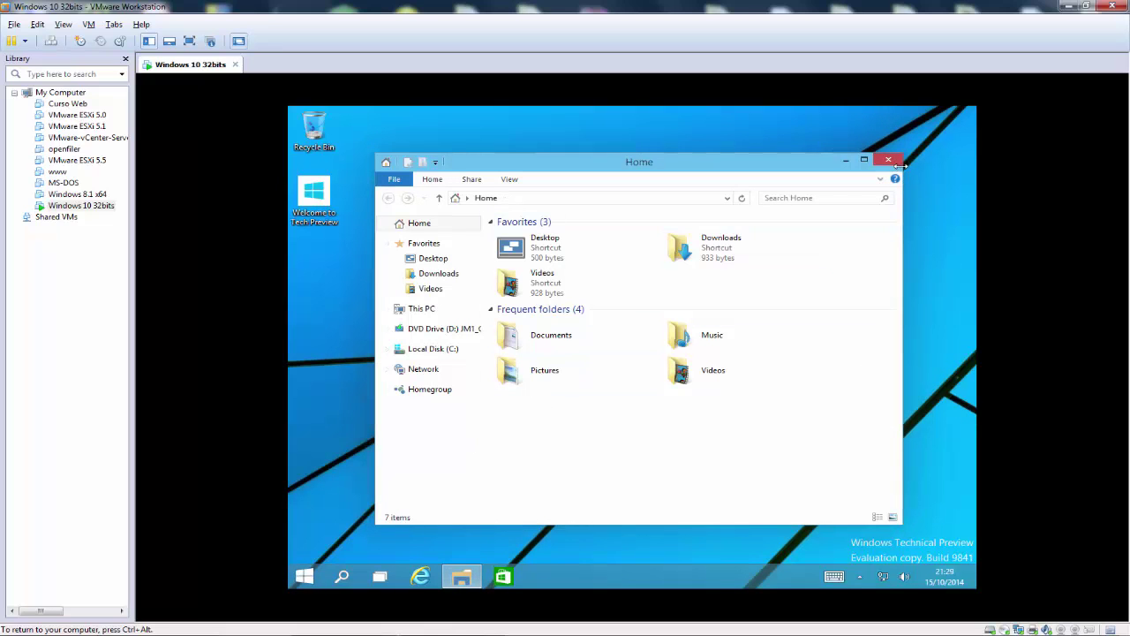
click(889, 161)
Browse the All Apps list in the Start menu, return to the main list and close the menu.
click(304, 579)
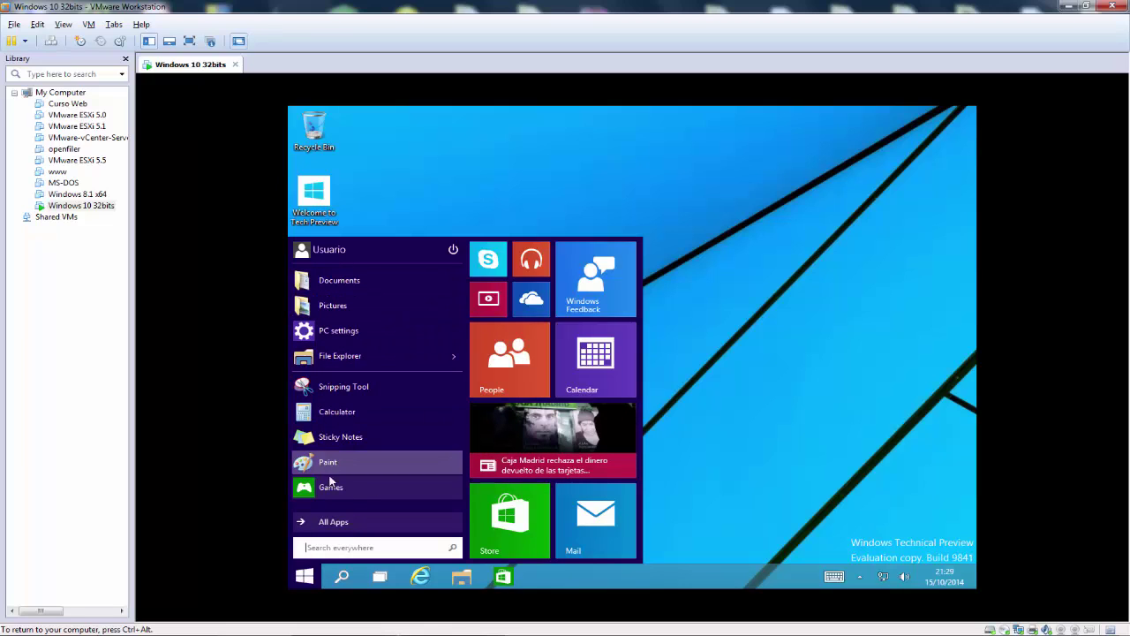
click(344, 530)
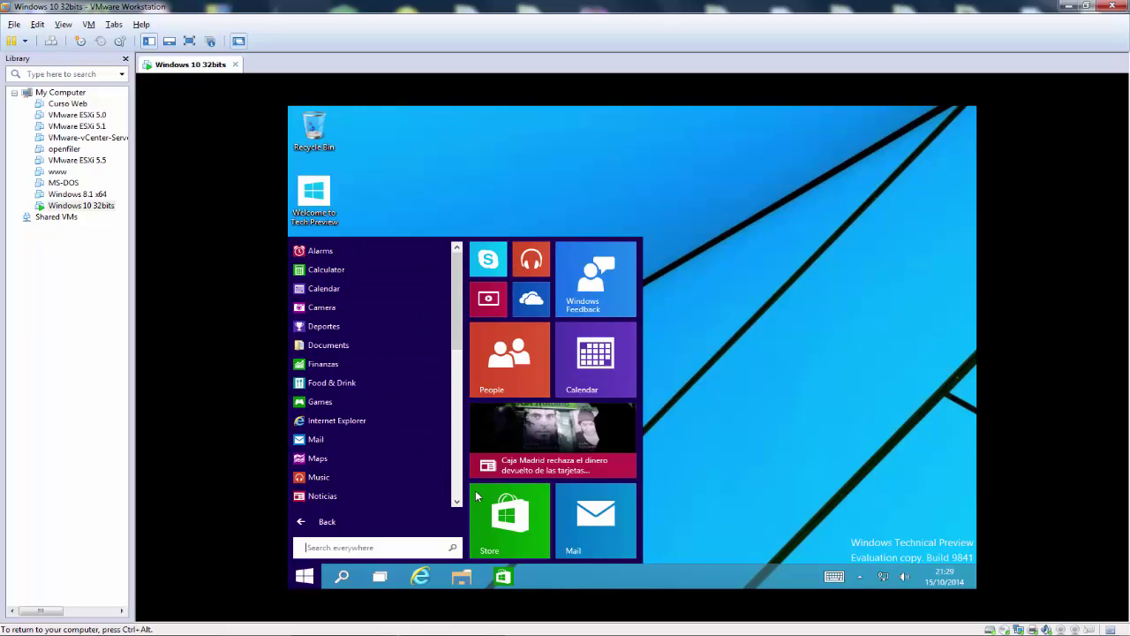
click(458, 370)
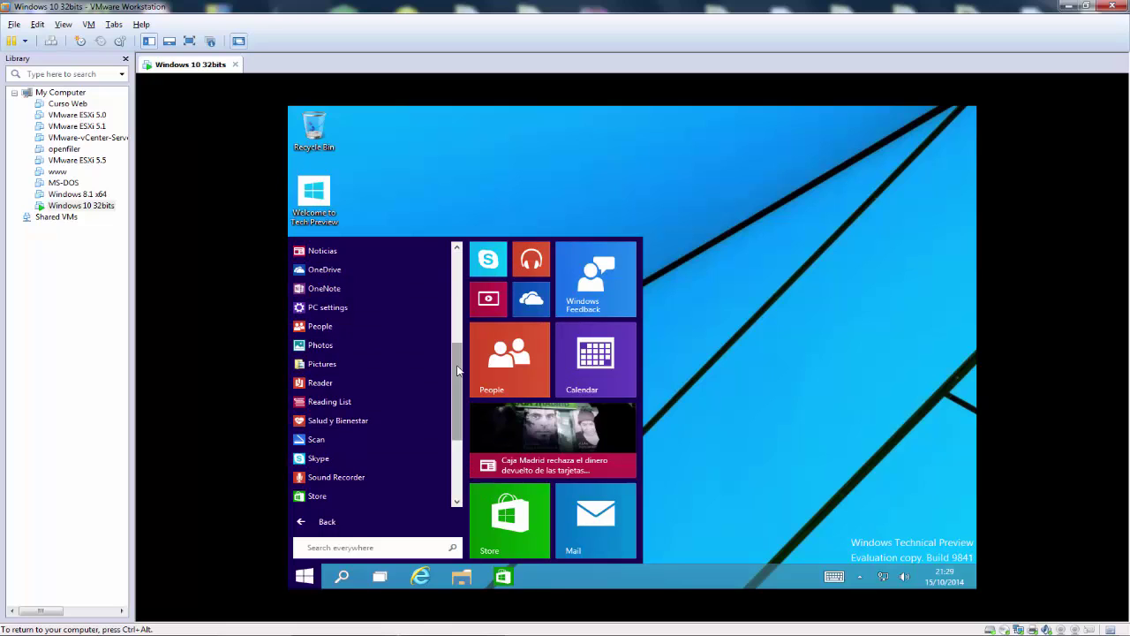
scroll(457, 391, down, 1)
scroll(457, 388, up, 5)
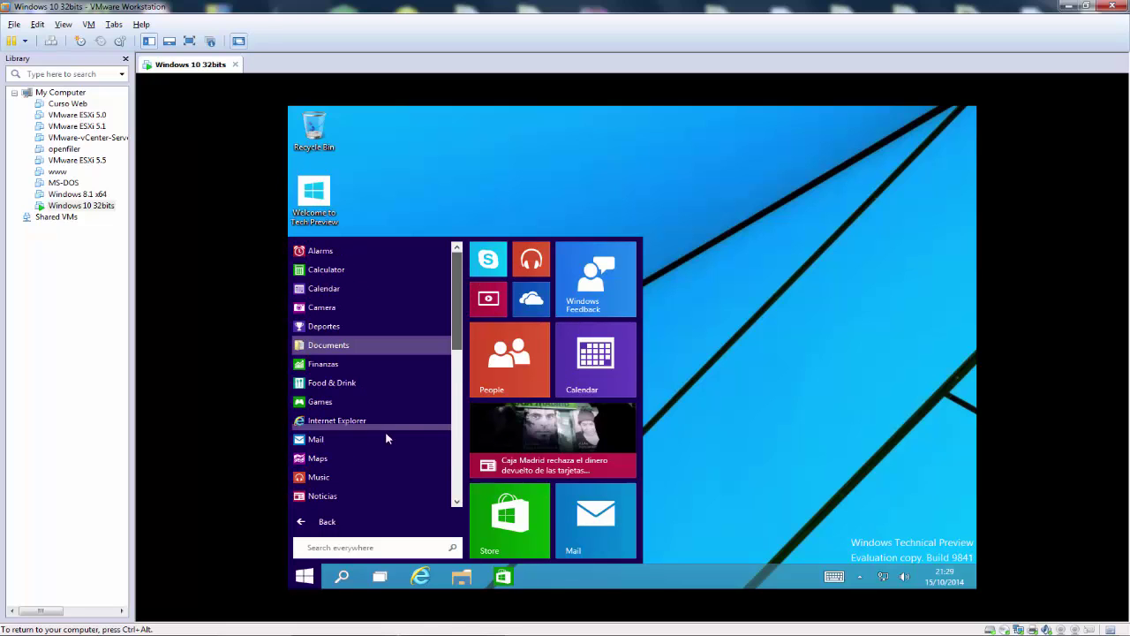
click(333, 521)
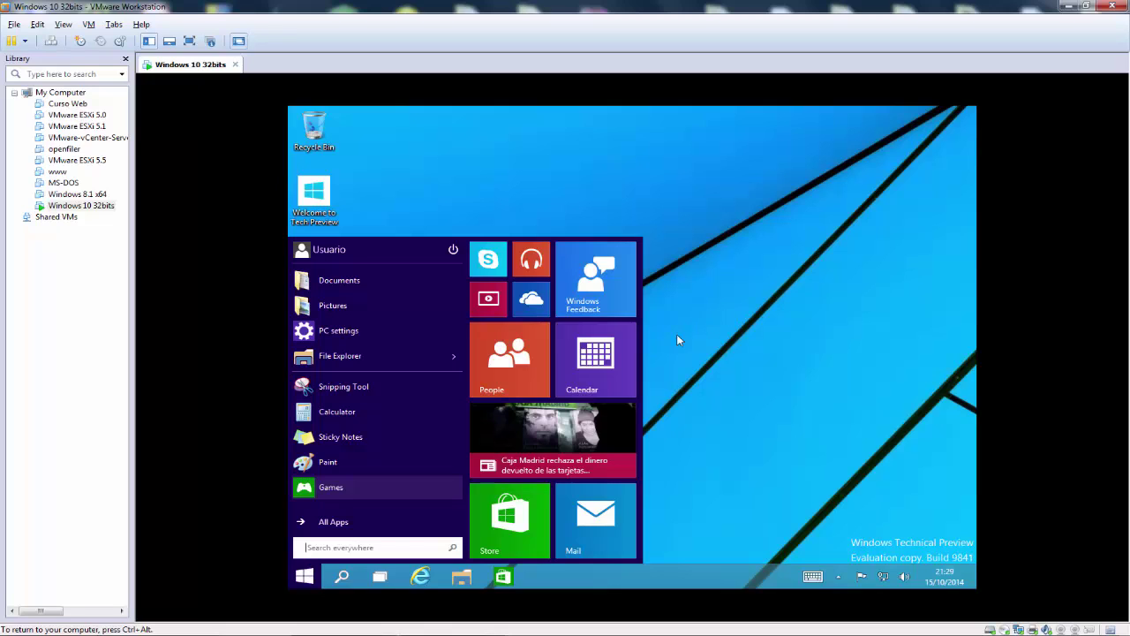
click(385, 191)
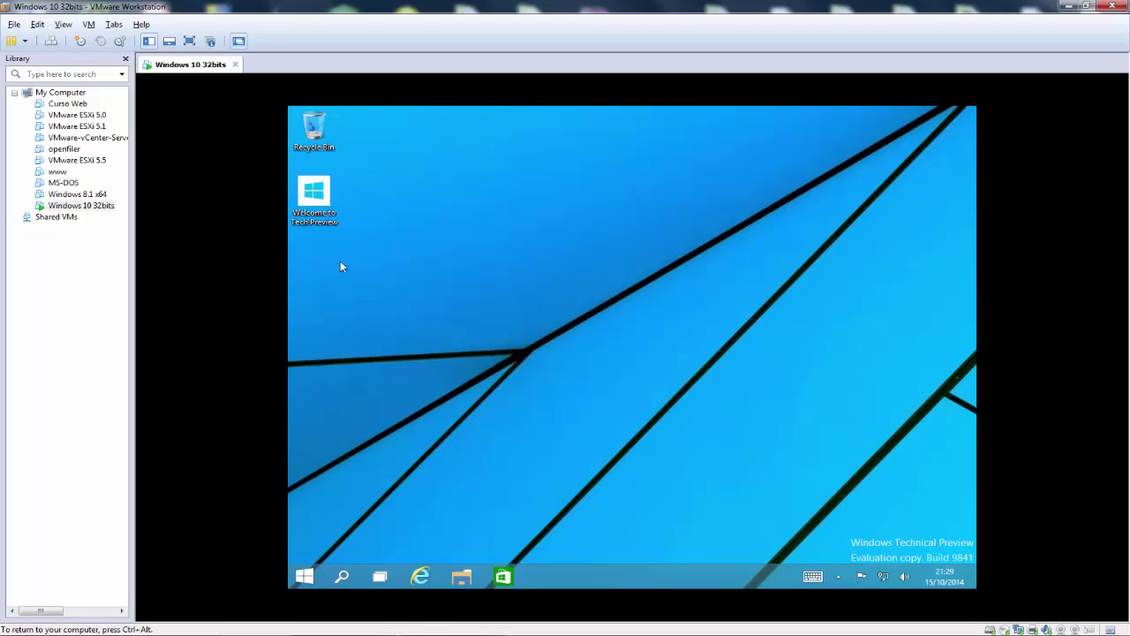
Open the virtual machine's System information from the Start button's quick-access options.
right_click(303, 583)
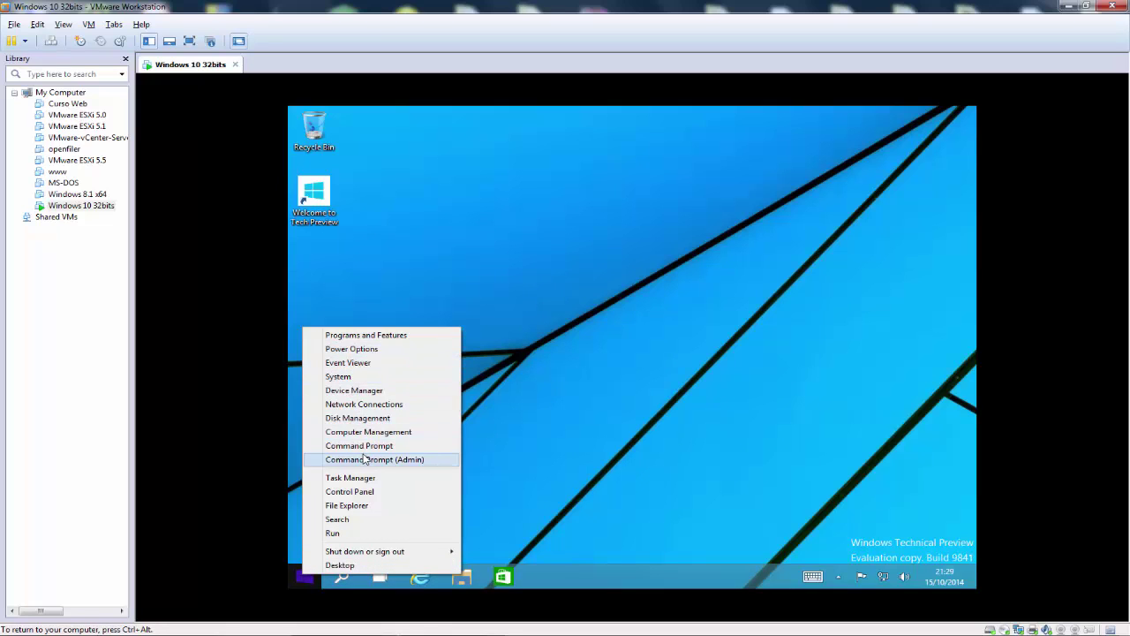
click(359, 377)
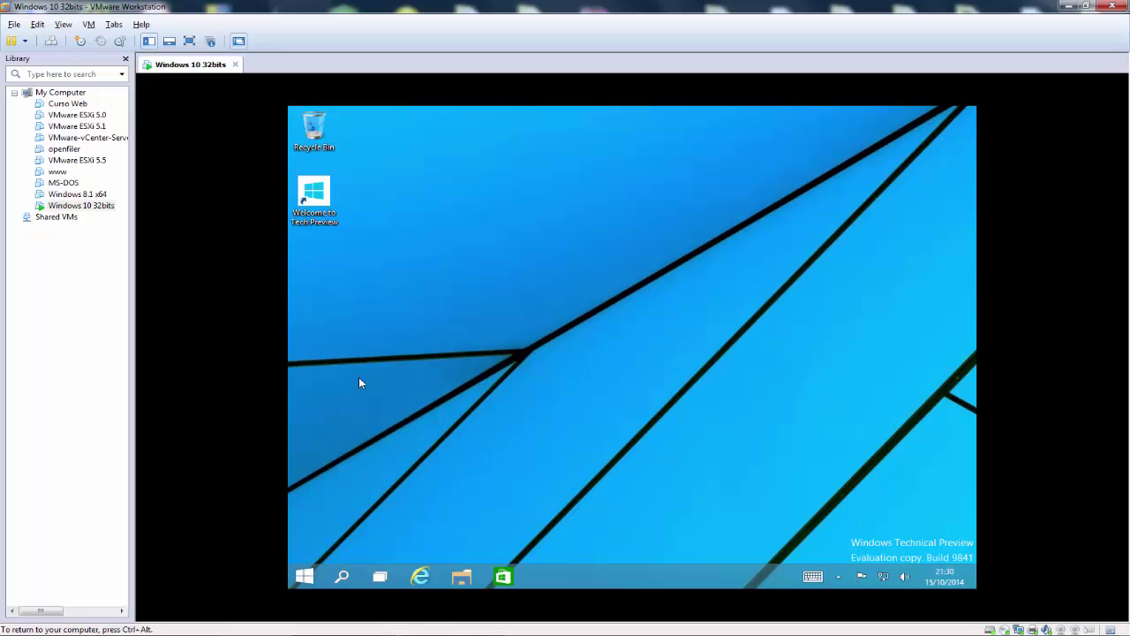